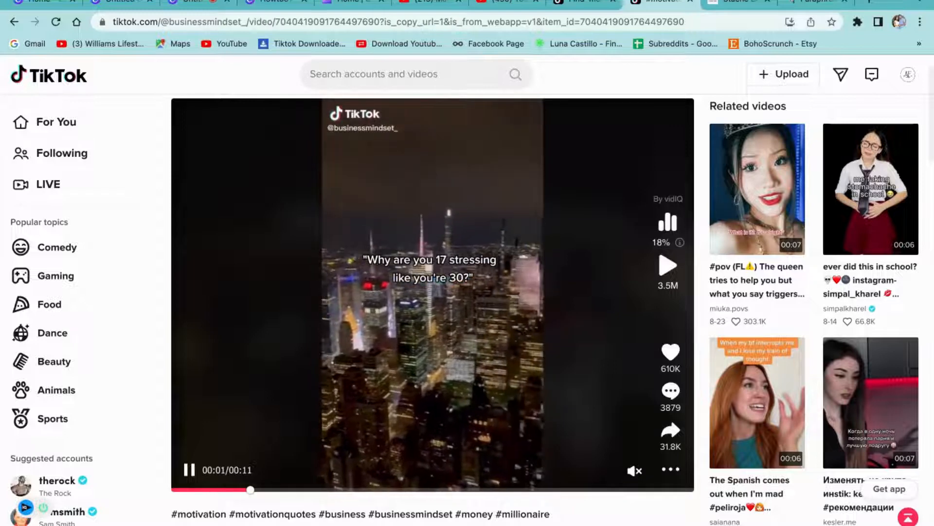
- Switch from the TikTok clip to the untitled Canva mobile video design and search its elements for "city light"
key(space)
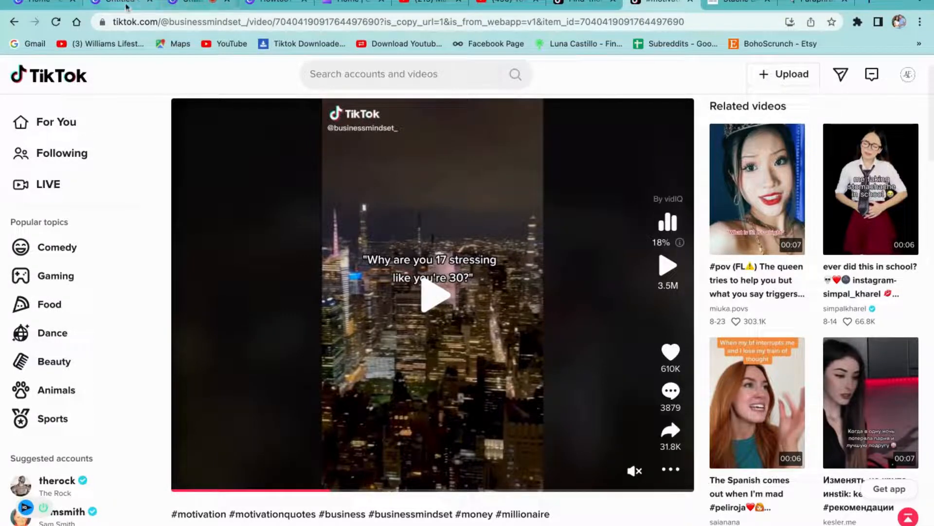
click(127, 6)
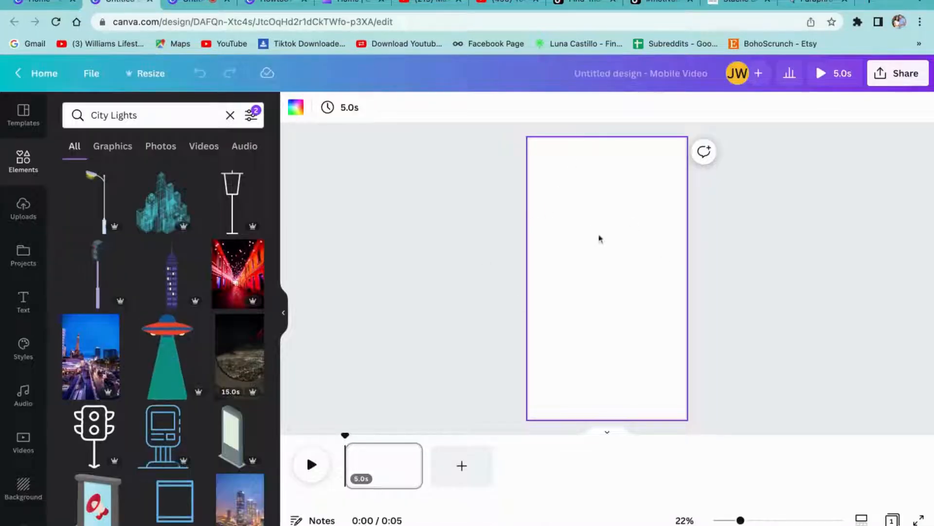
click(149, 115)
double_click(151, 115)
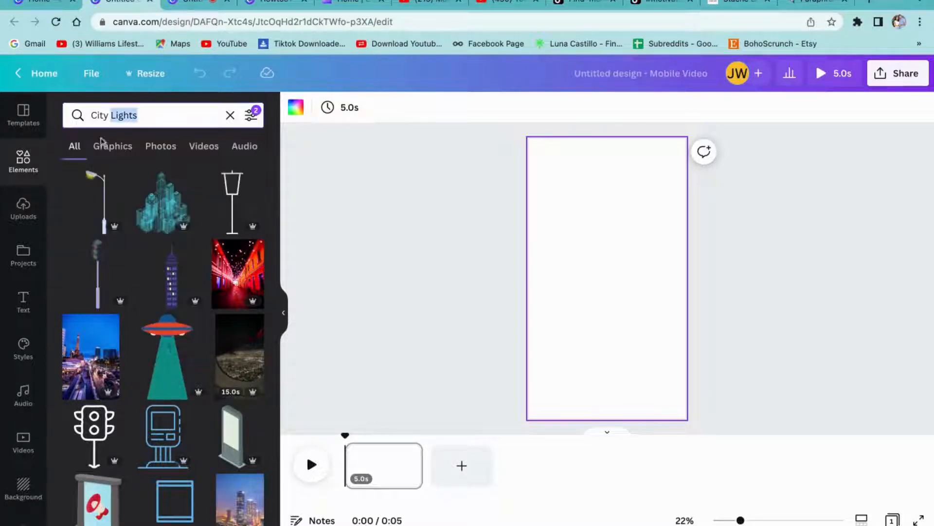
click(26, 170)
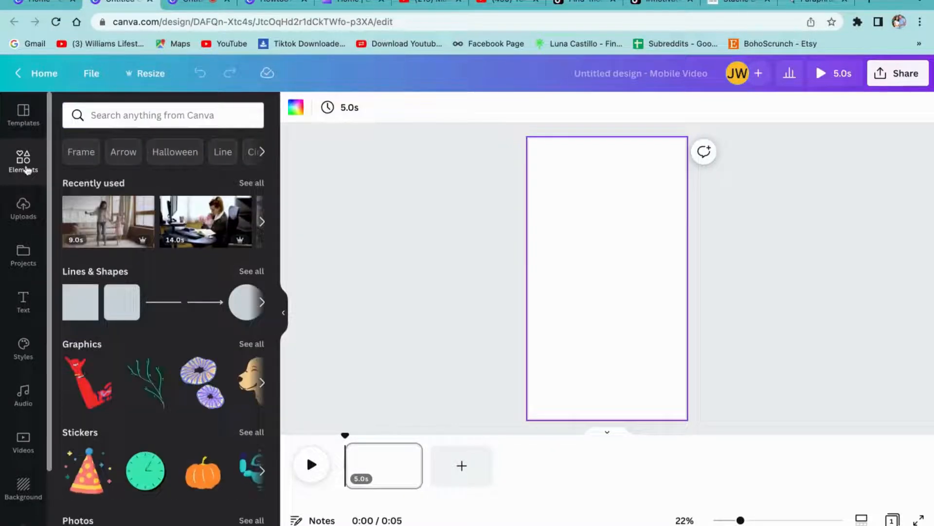
click(127, 117)
text(city)
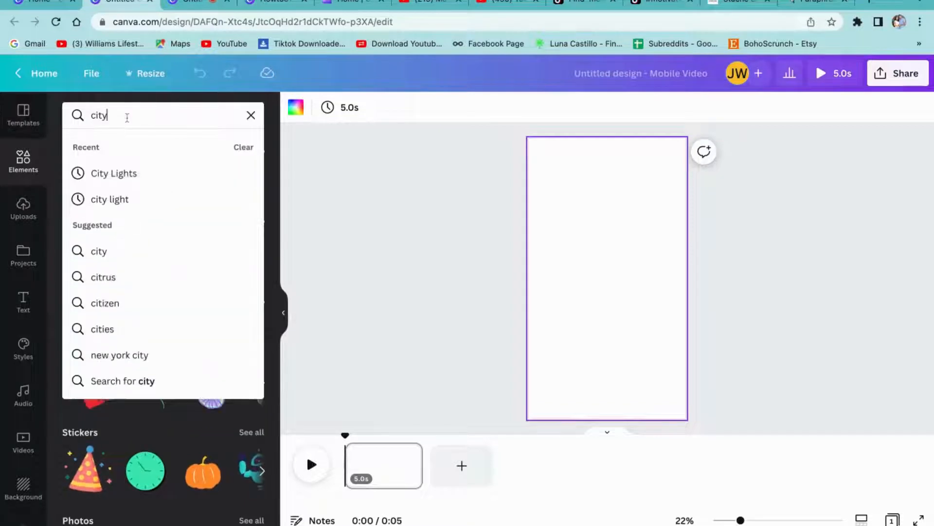
text( light)
key(Return)
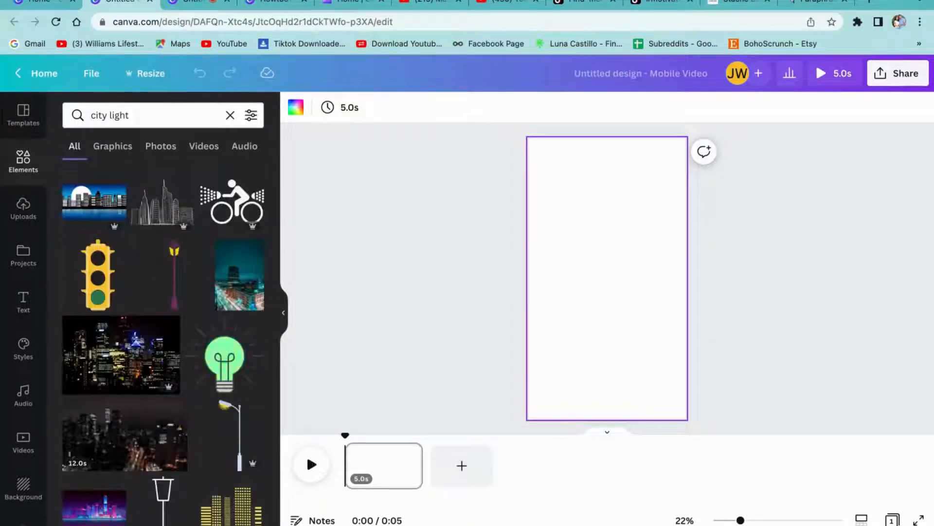
- Filter the city light results to Vertical orientation and Pro price
click(252, 117)
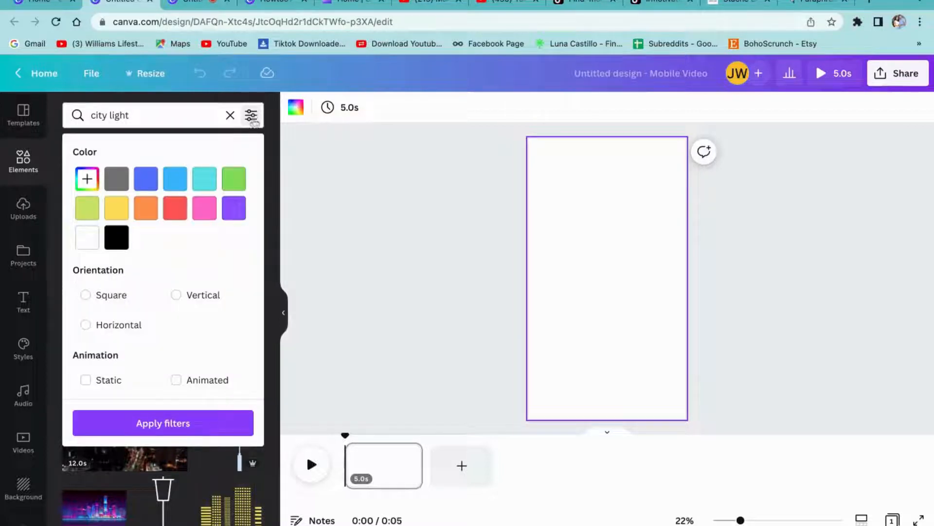
click(180, 300)
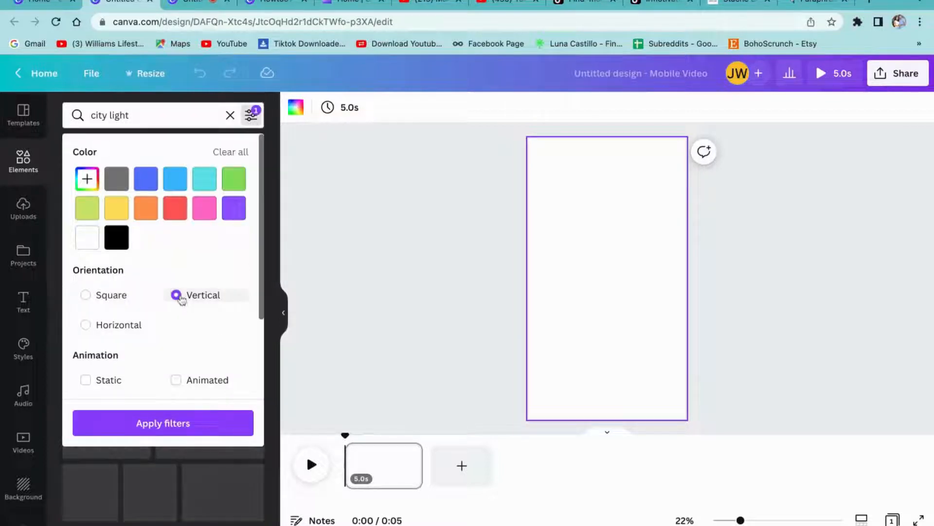
scroll(174, 326, down, 3)
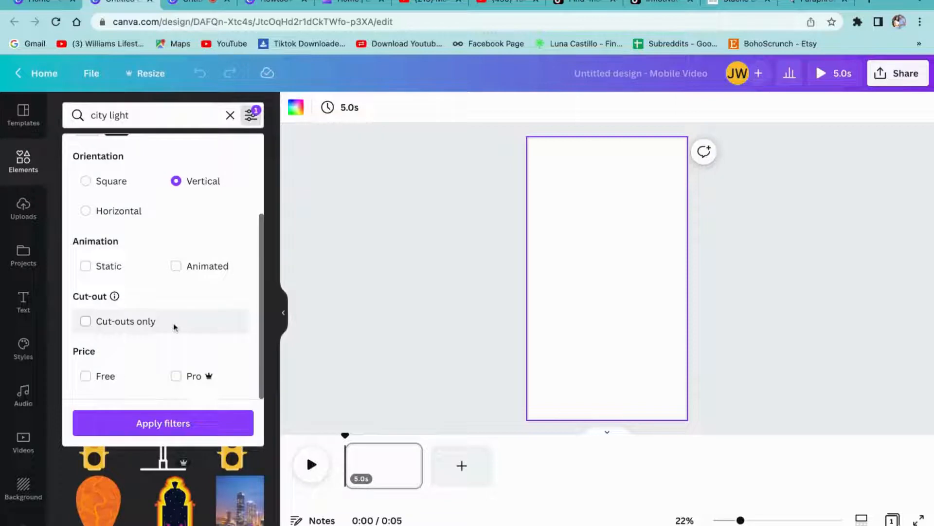
click(87, 380)
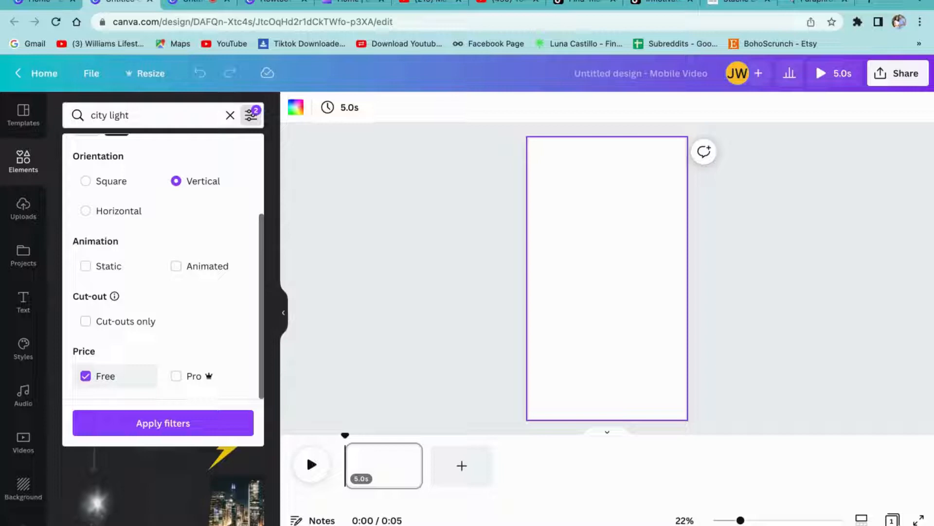
click(86, 376)
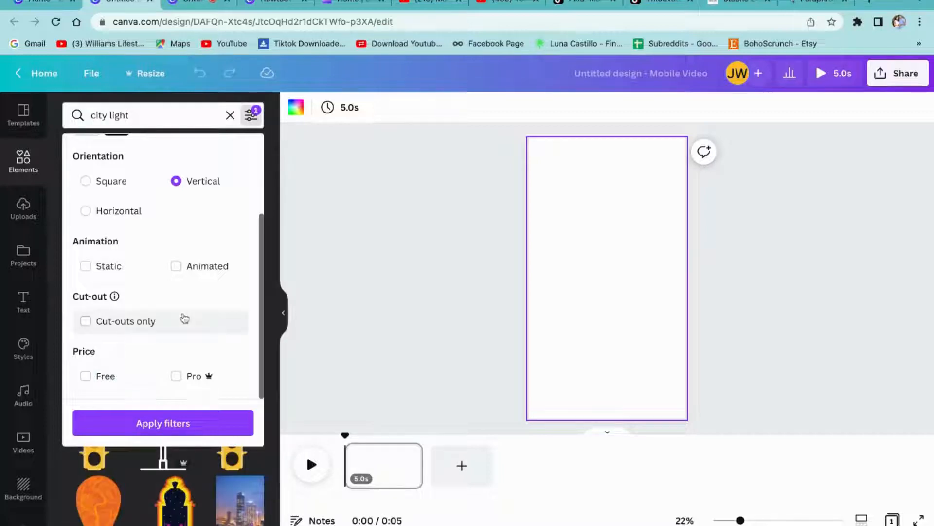
click(190, 379)
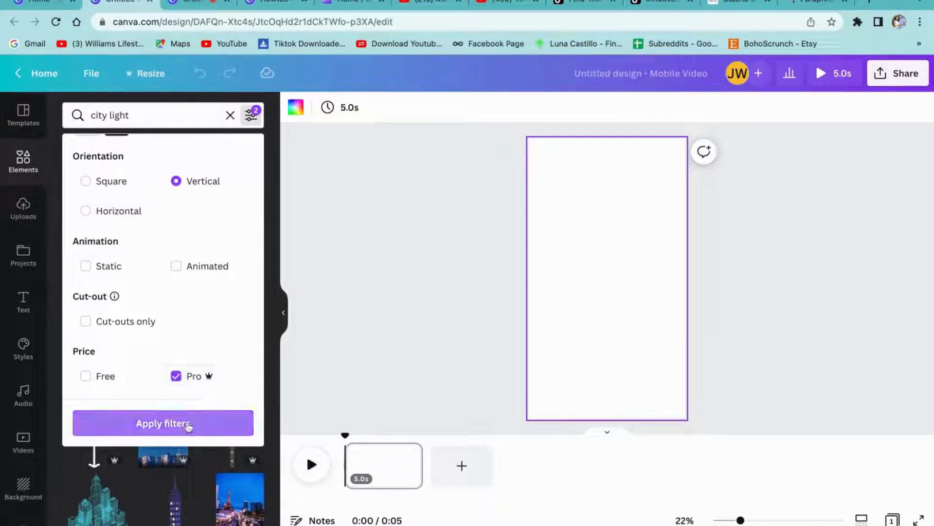
click(151, 436)
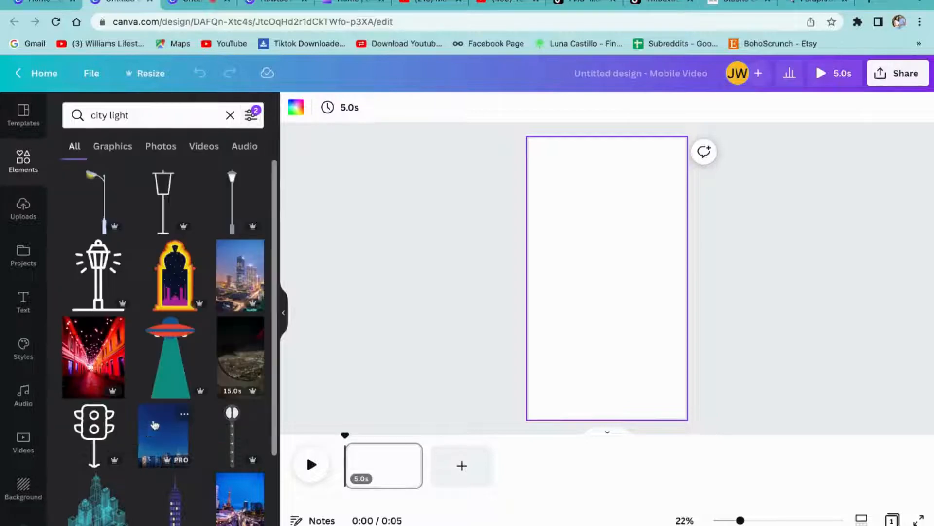
- Add the 10.0s night street video with the clock tower from the video results and enlarge it to fill the page
click(111, 146)
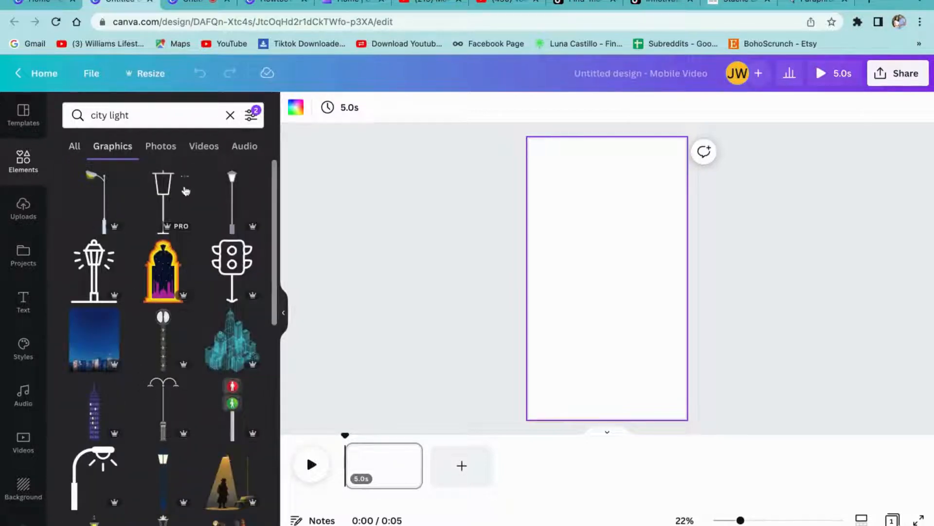
click(210, 147)
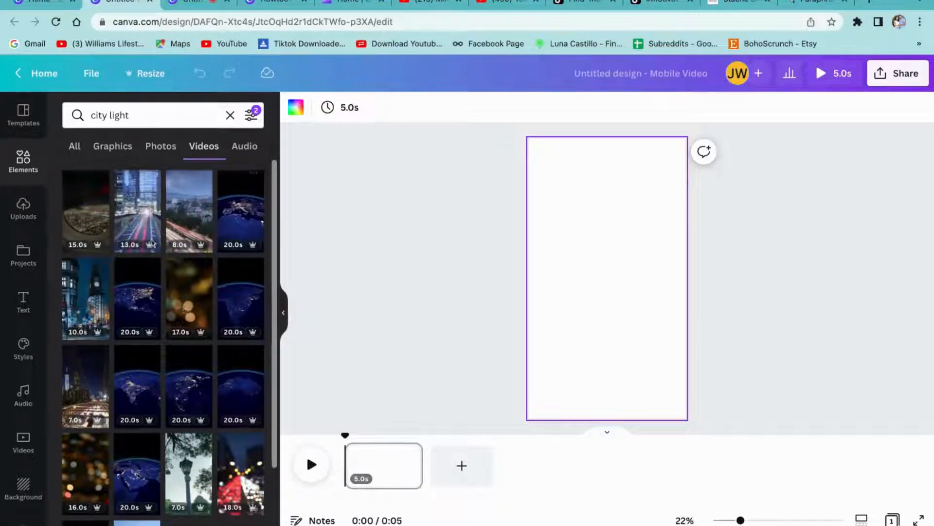
click(86, 298)
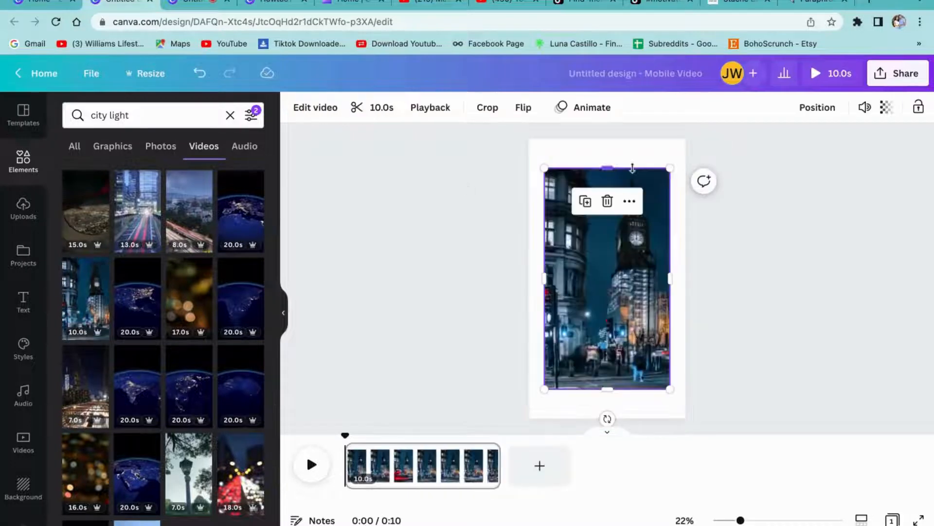
drag(545, 168, 550, 174)
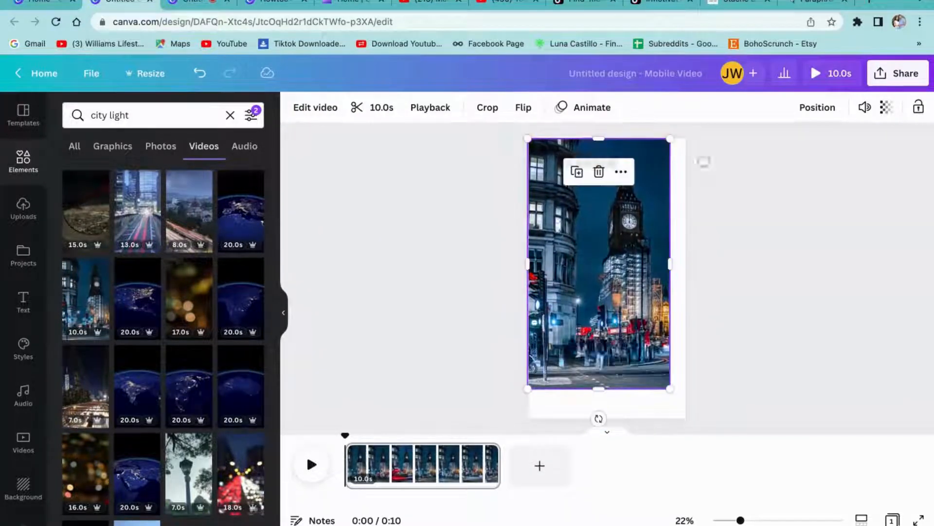
drag(670, 388, 690, 423)
click(781, 318)
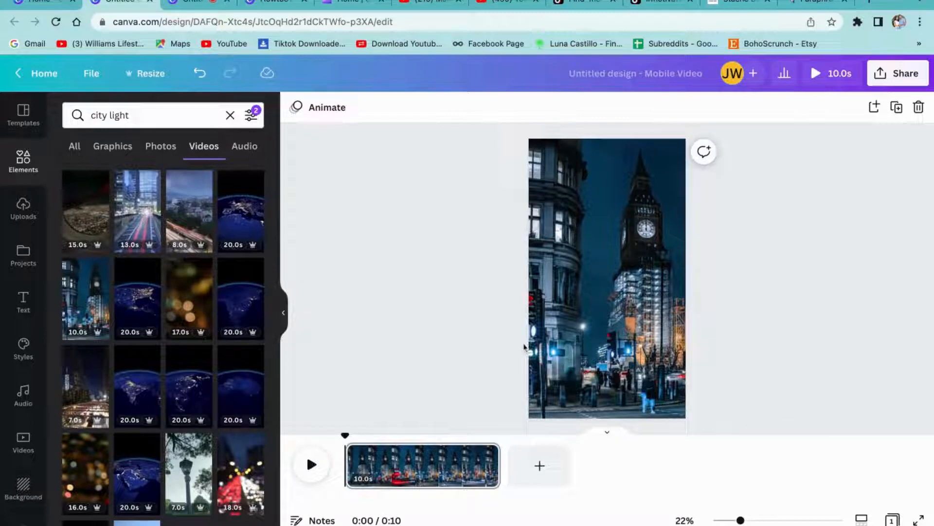
- Add a heading text box to the page and set its font size to 64
click(23, 307)
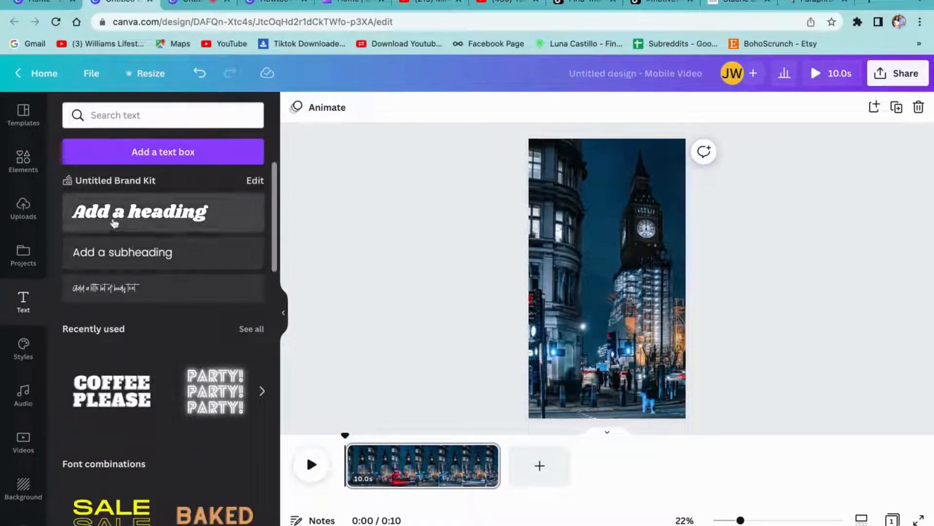
click(136, 222)
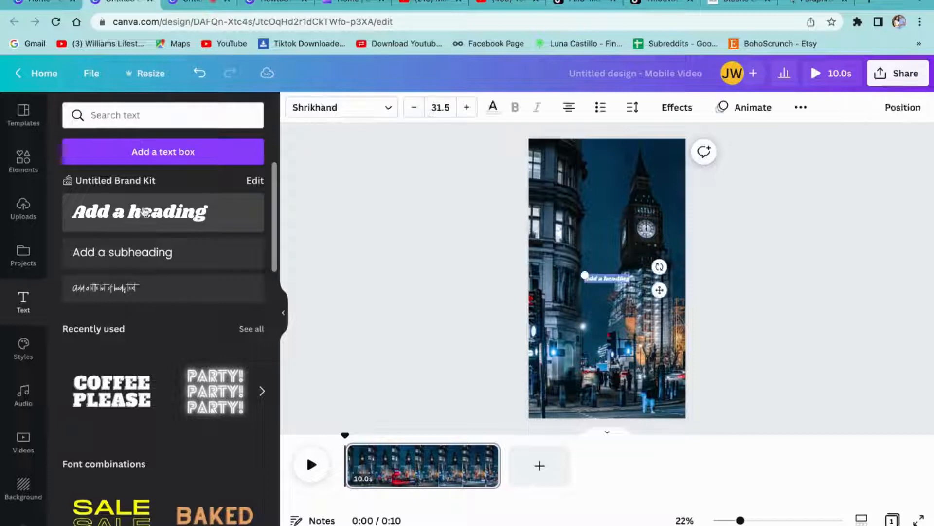
click(441, 108)
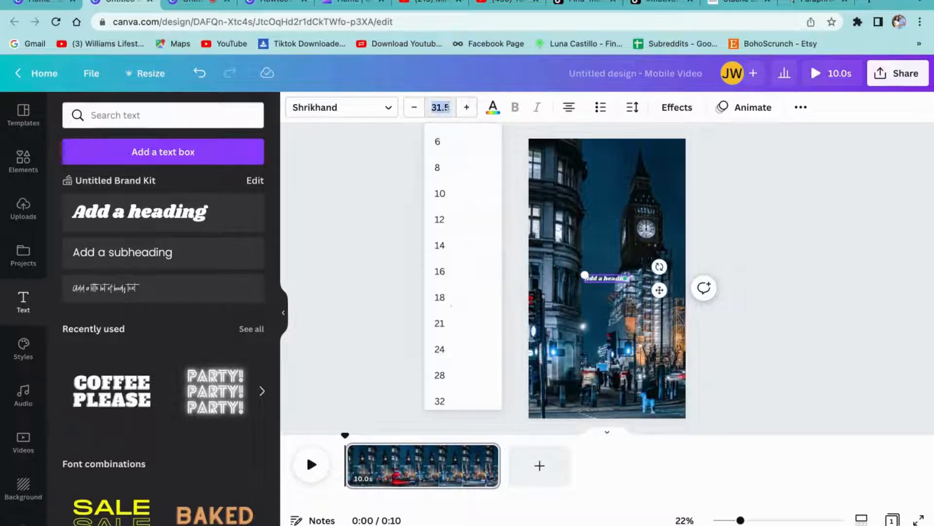
scroll(465, 360, down, 1)
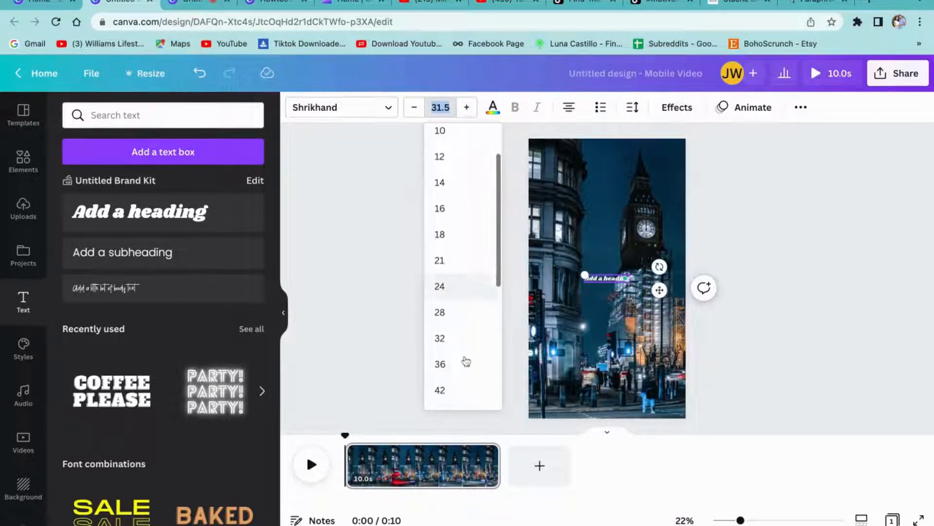
click(442, 389)
click(441, 107)
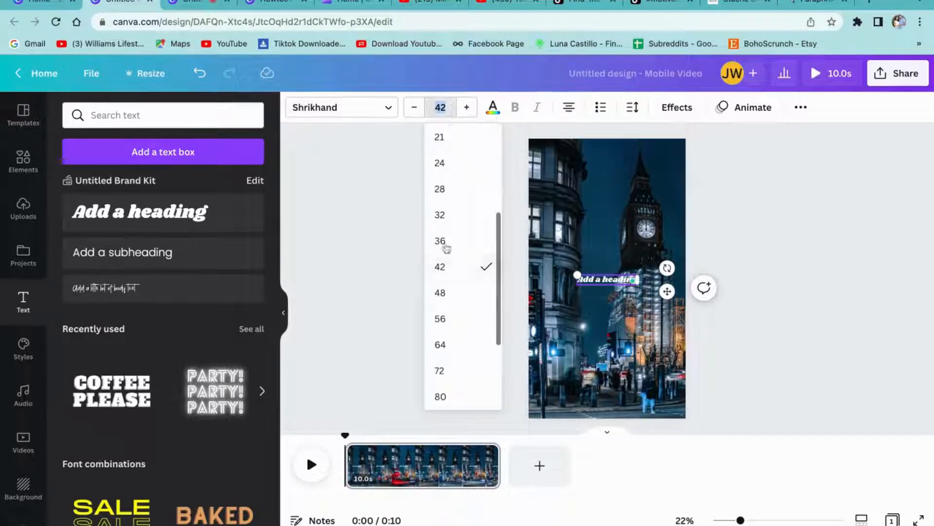
scroll(448, 316, down, 1)
click(451, 295)
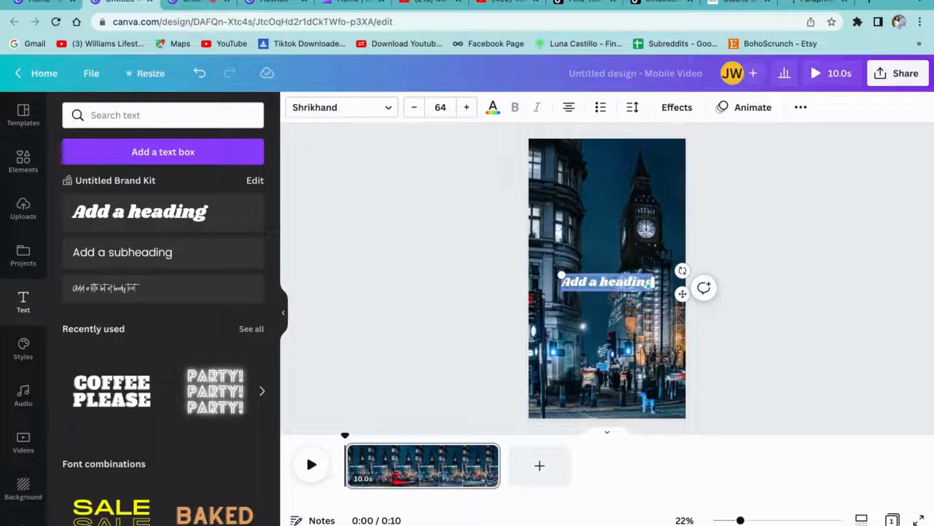
- Replace the heading placeholder with two lines reading "You are 17 and you are" and "stressing like 30?"
text(You)
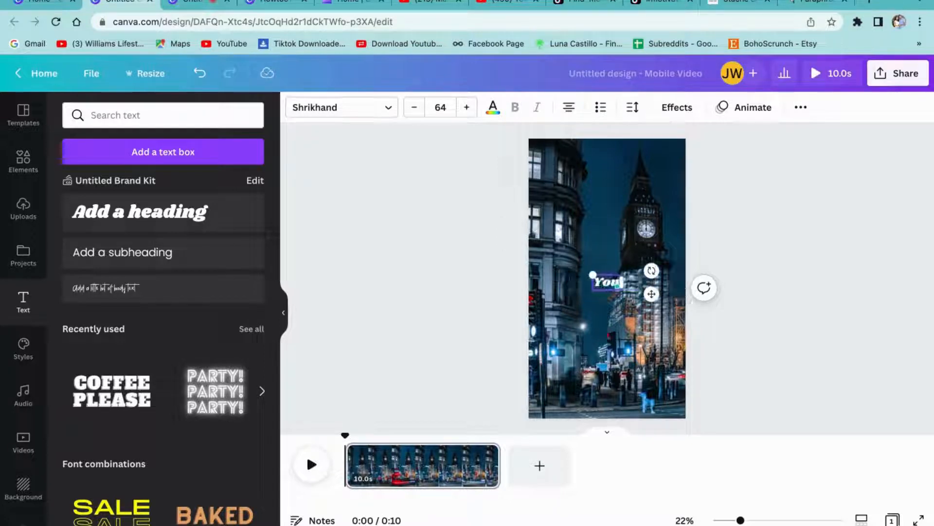
text( are)
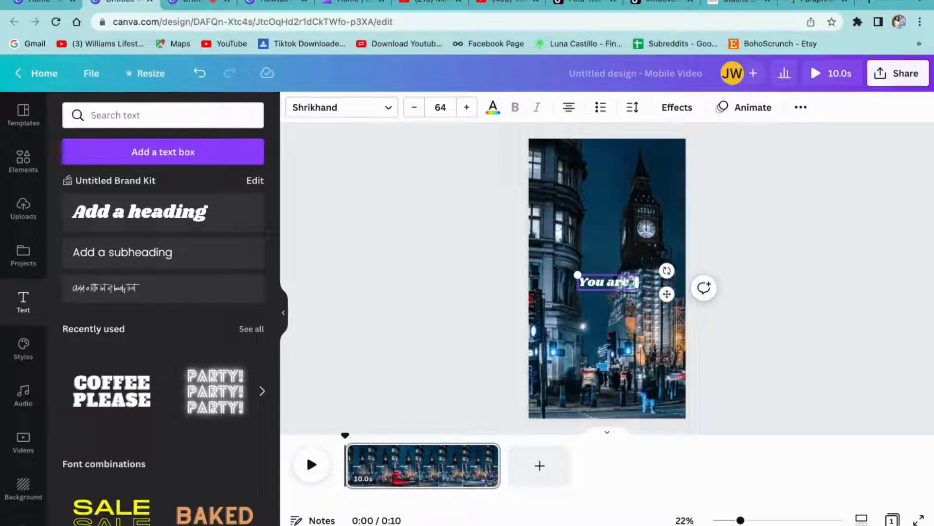
text( 17 and you)
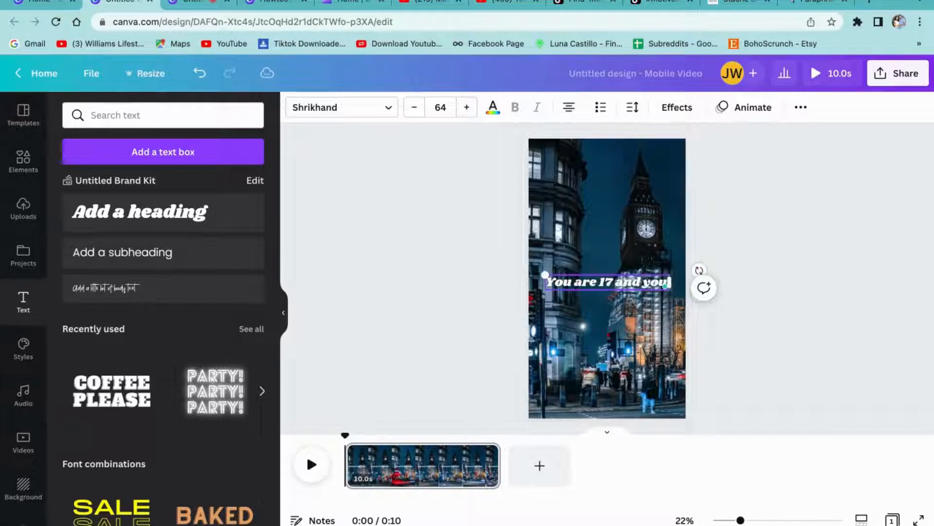
key(Return)
text(stressing li)
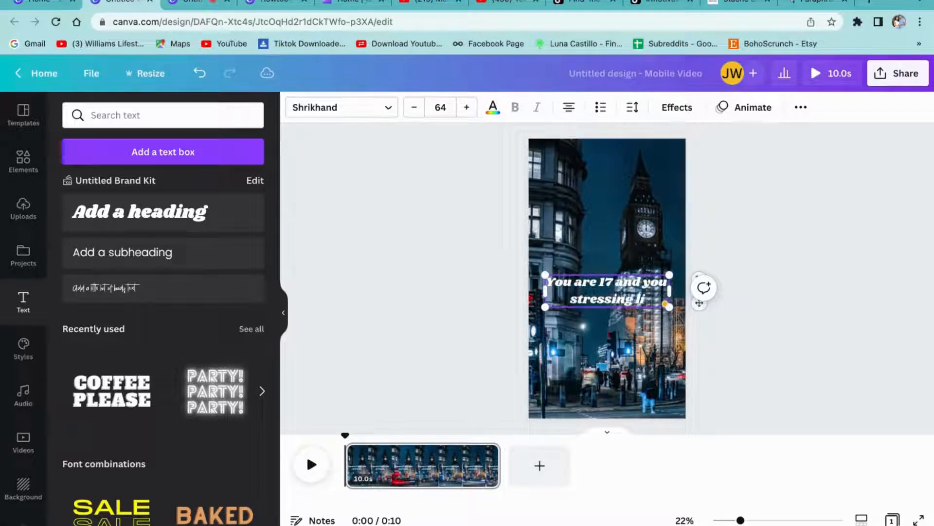
text(ke you)
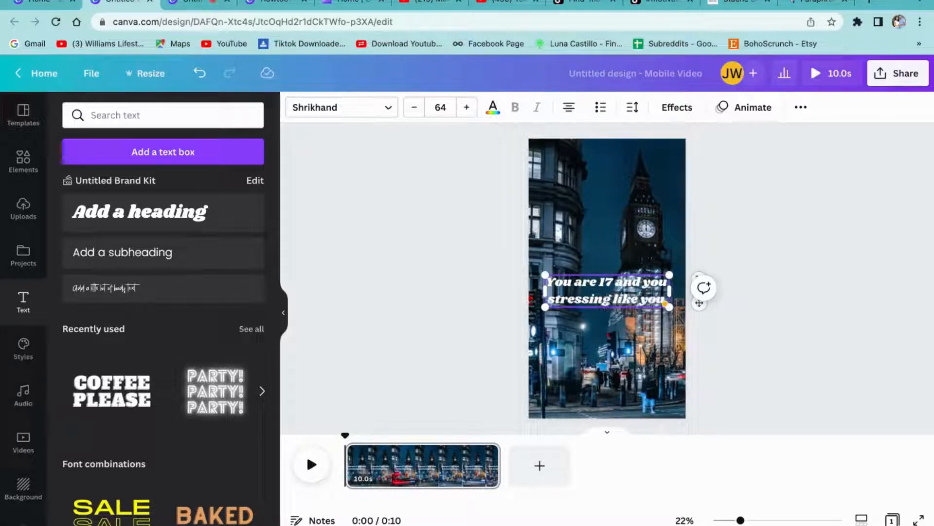
key(BackSpace)
key(BackSpace)
key(BackSpace)
key(BackSpace)
text(30)
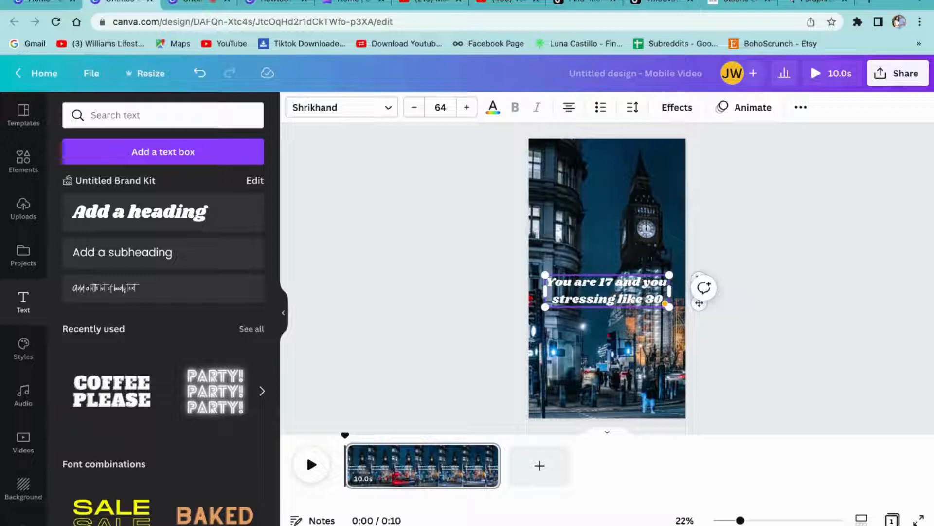
text(?)
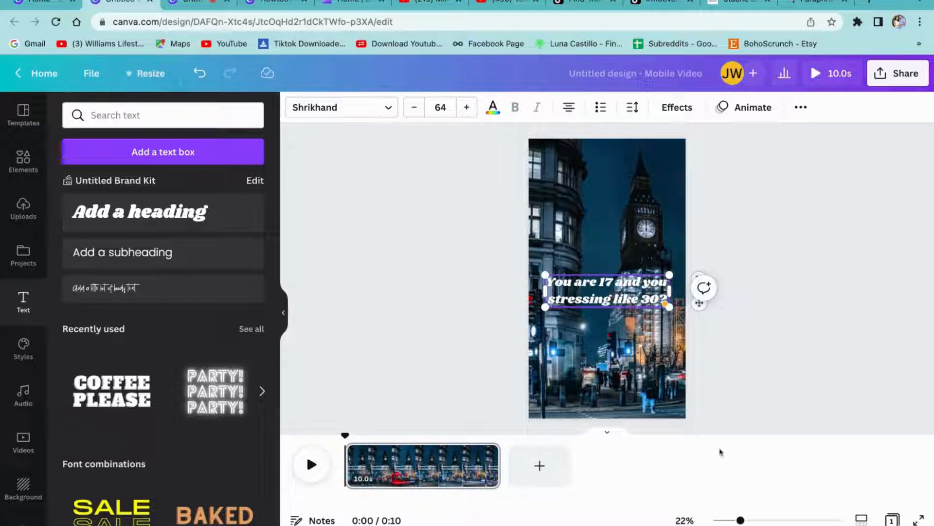
text(are)
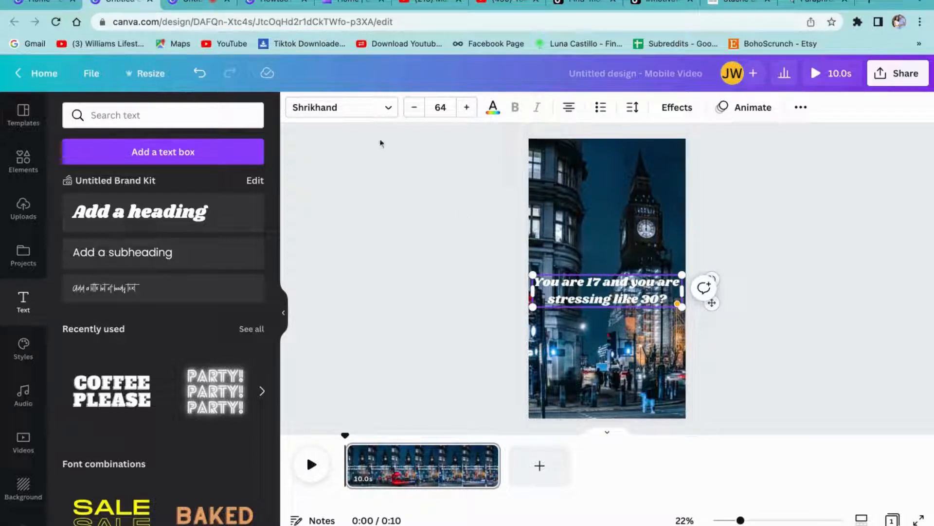
- Change the font of the heading text to Roca One Black
triple_click(609, 288)
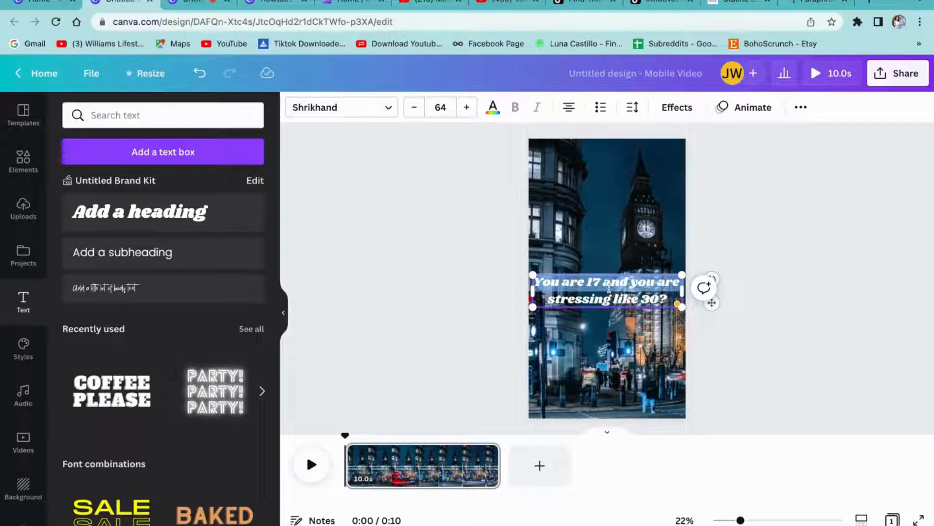
click(370, 111)
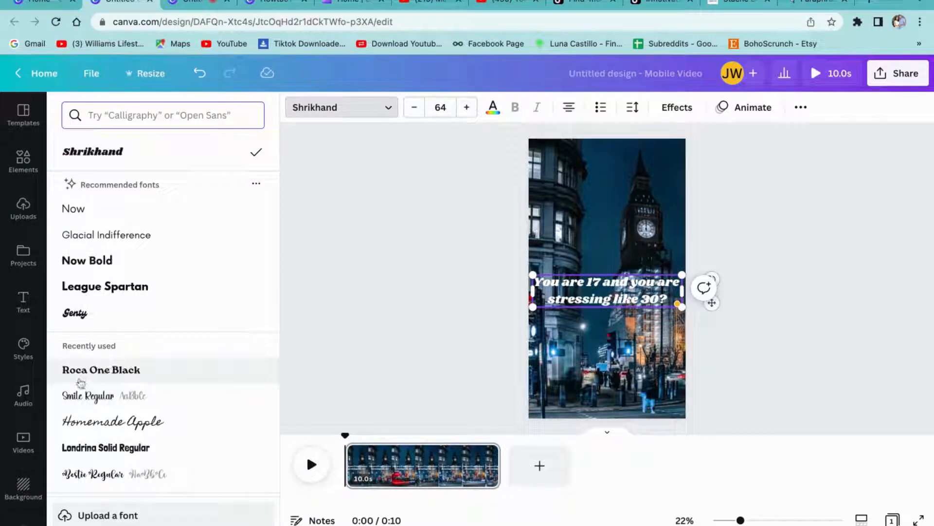
click(114, 372)
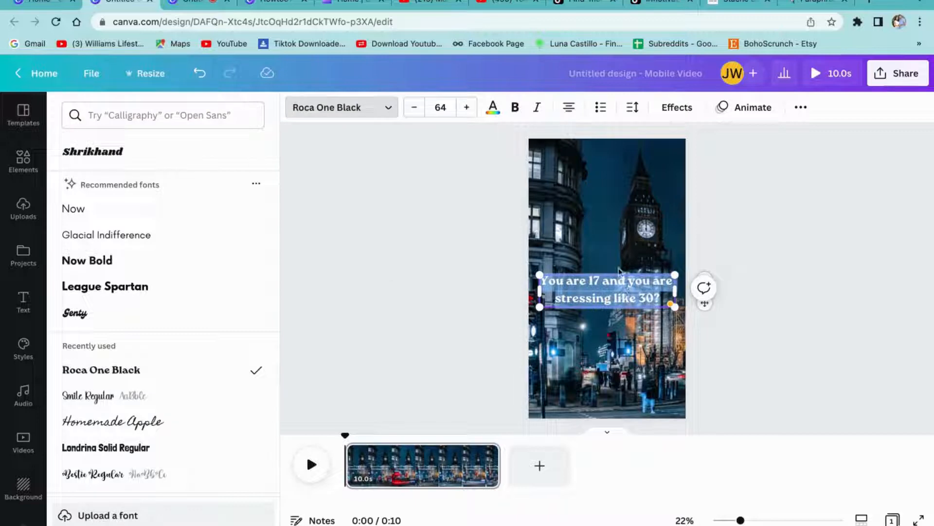
- Narrow the heading text box so the quote wraps onto three lines, and move it up toward the page's middle
click(626, 282)
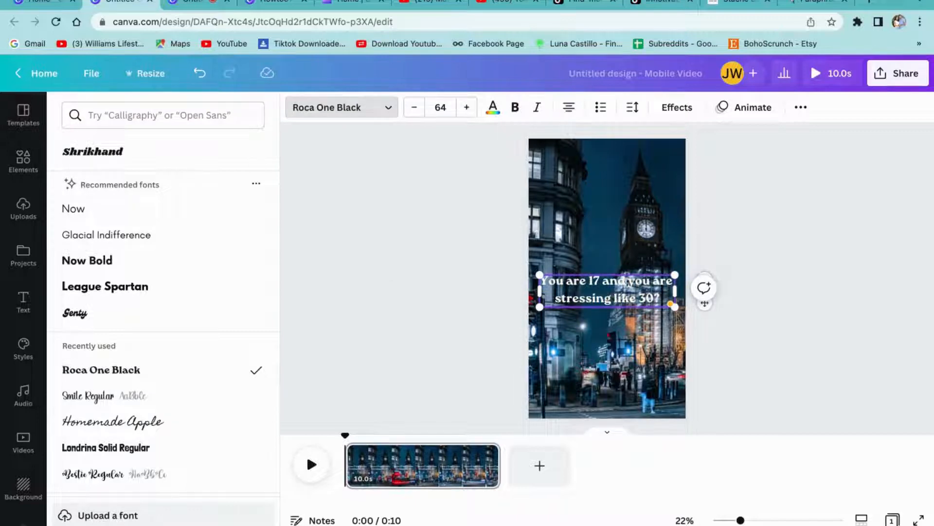
drag(670, 304, 655, 320)
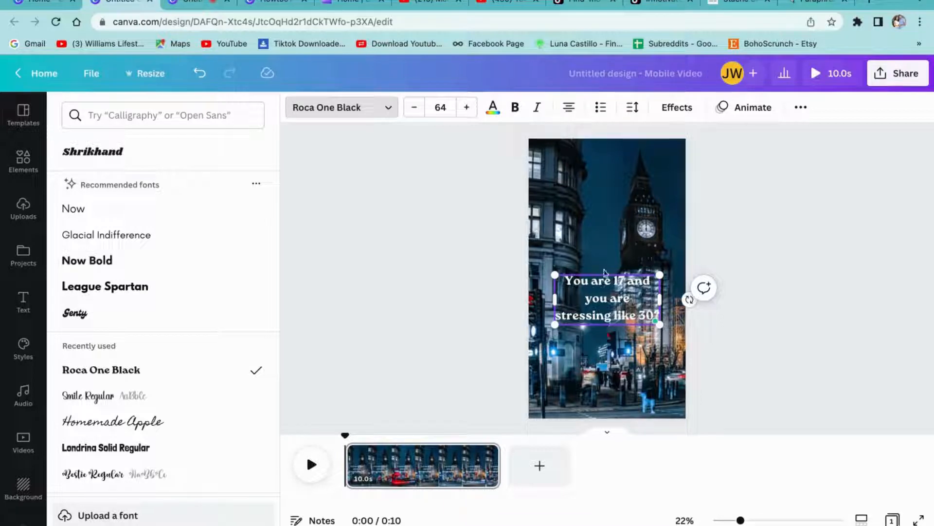
mouse_move(604, 273)
mouse_down()
mouse_move(604, 225)
mouse_move(598, 262)
mouse_up()
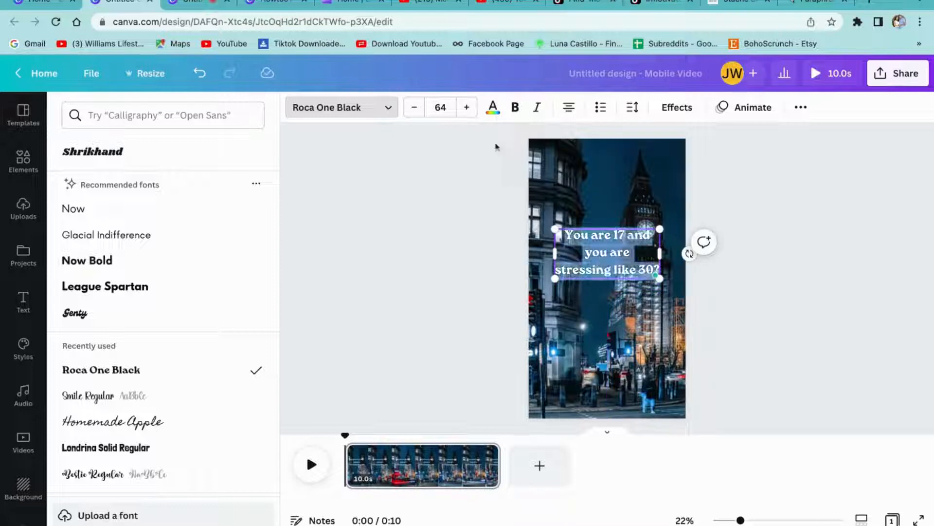
- Set the heading text's font size to 96 and move the text slightly higher on the page
click(440, 107)
click(455, 368)
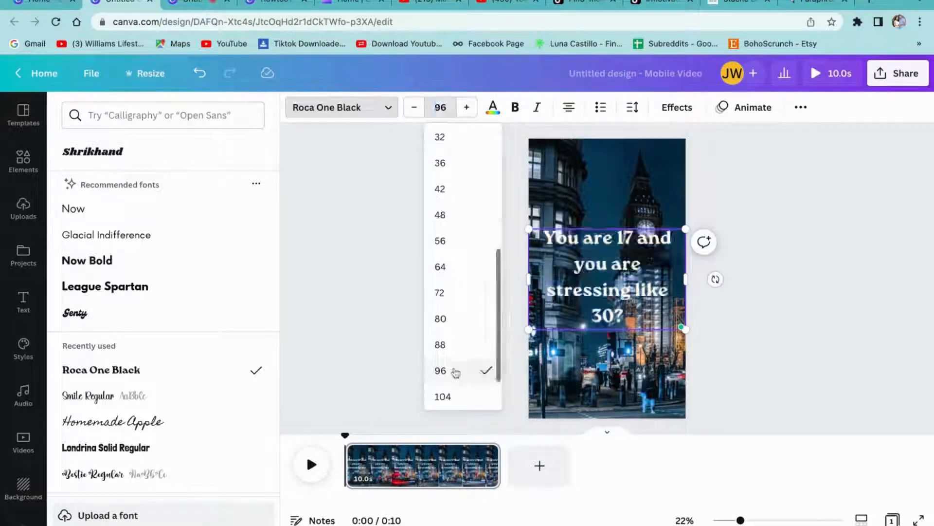
key(Escape)
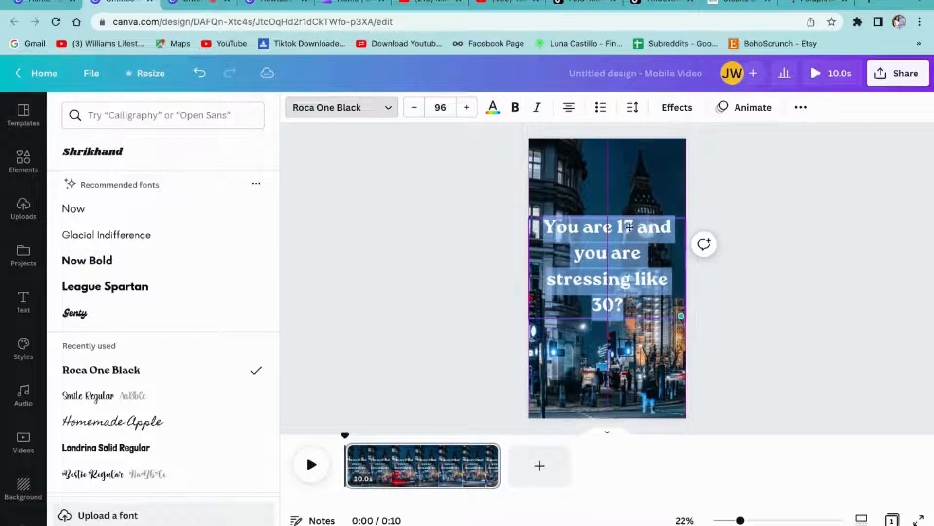
click(768, 223)
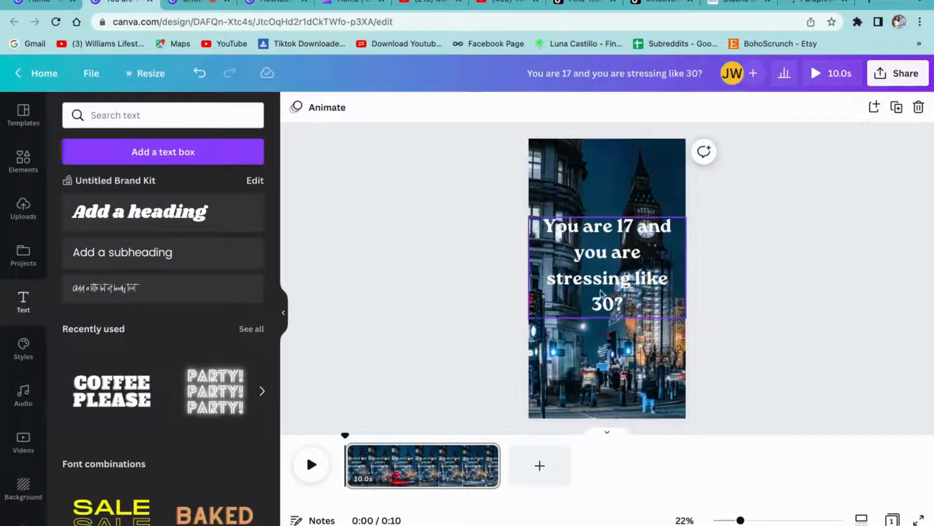
- Apply the Shadow effect to the whole heading text
click(607, 311)
double_click(606, 263)
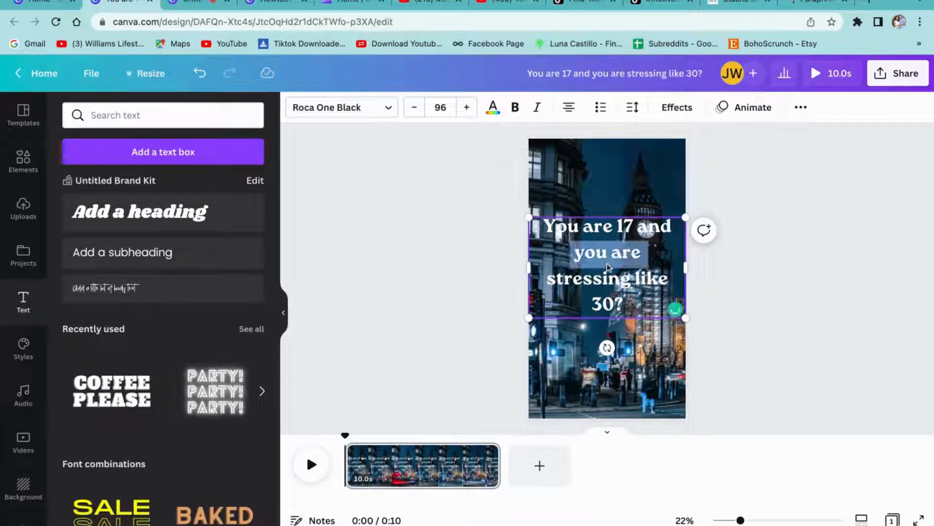
key(ctrl+a)
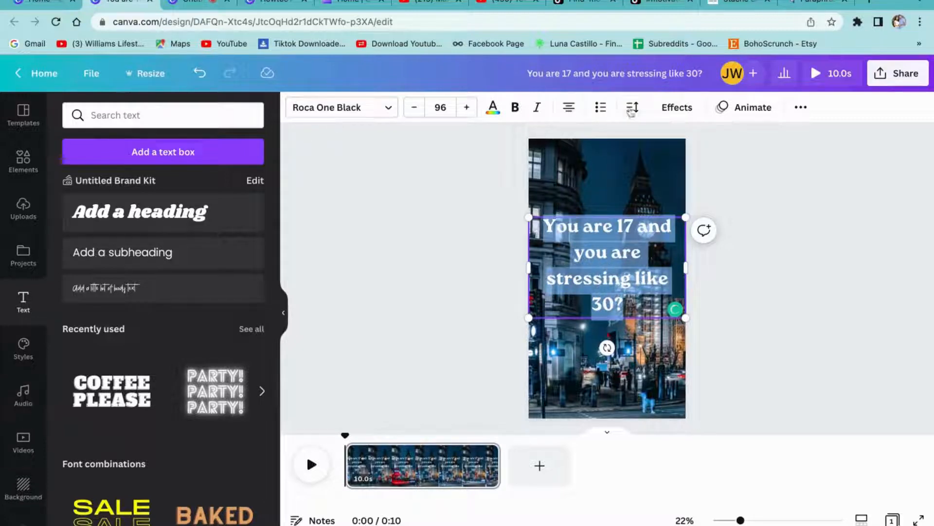
click(676, 107)
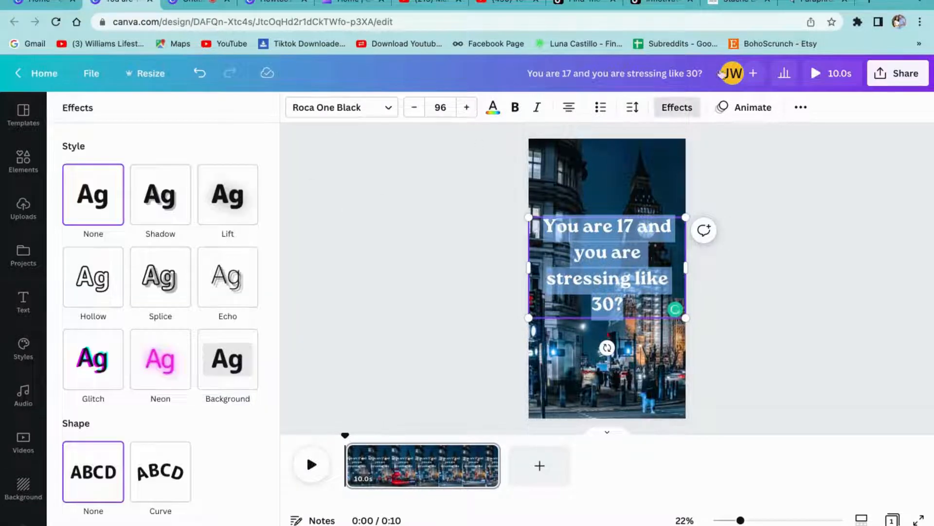
click(677, 108)
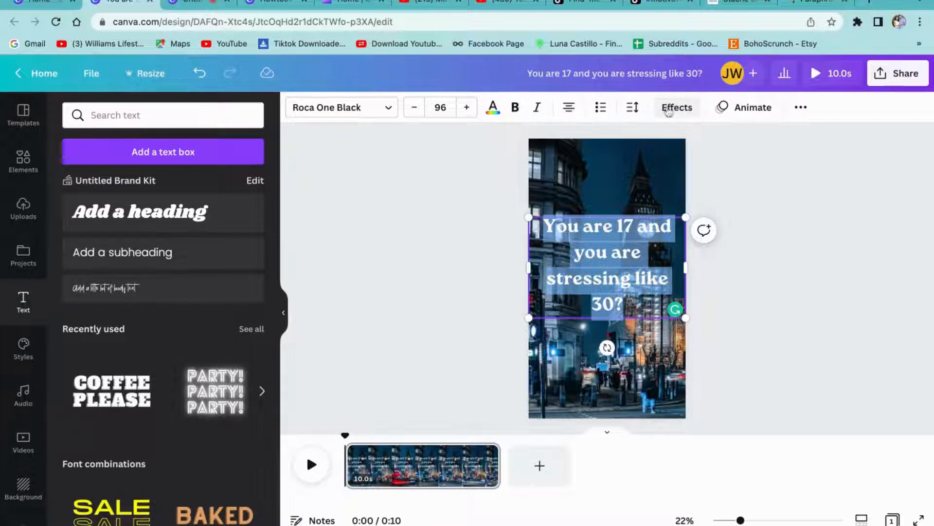
click(669, 108)
click(159, 222)
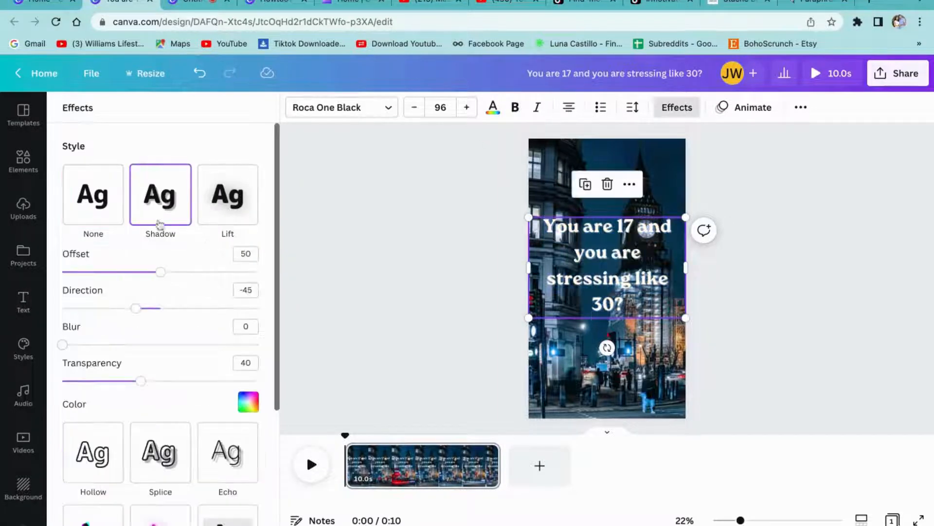
- Set the heading's shadow colour to the dark grey brand colour
click(247, 401)
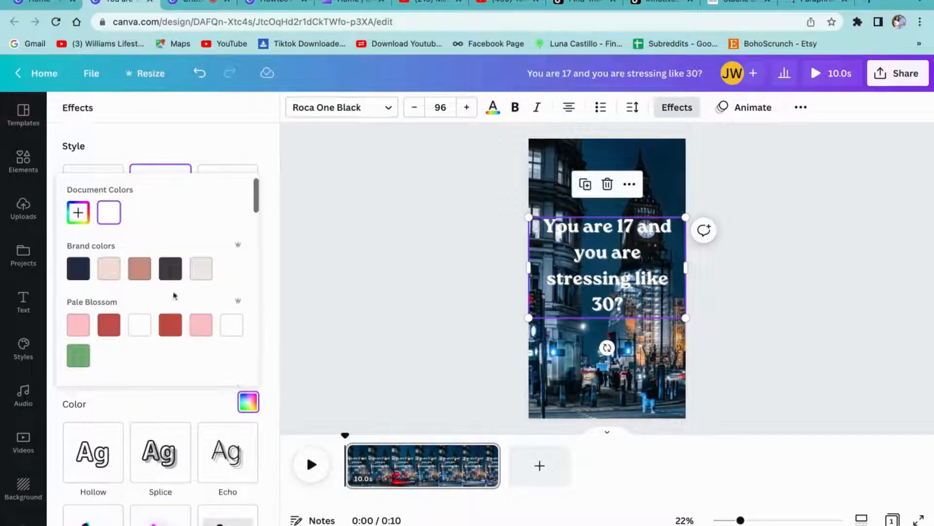
click(171, 271)
click(232, 328)
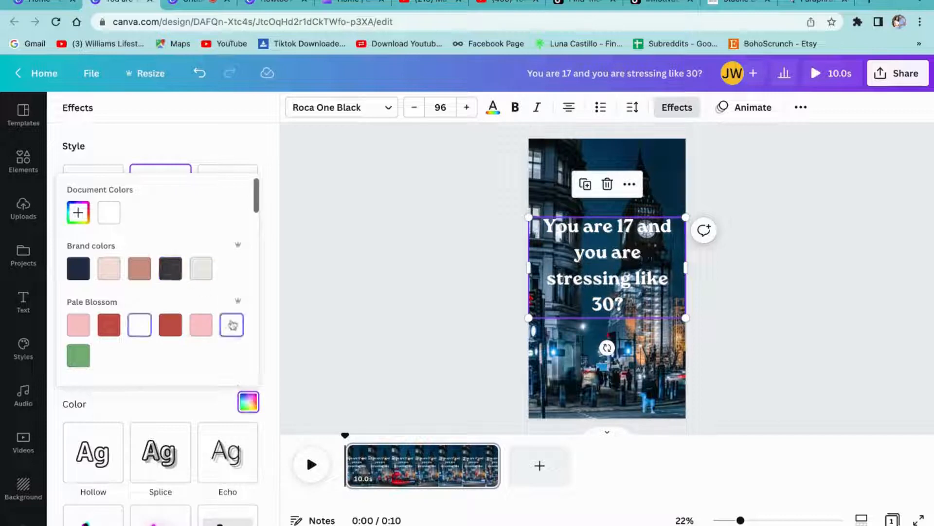
click(171, 276)
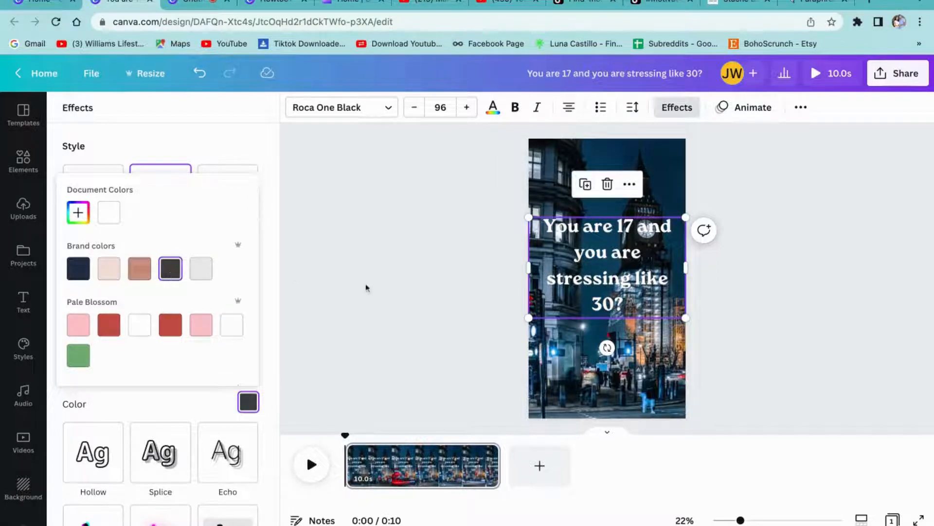
click(404, 288)
click(773, 307)
- Try the dark grey brand colour on the heading text and return the text to white
click(623, 261)
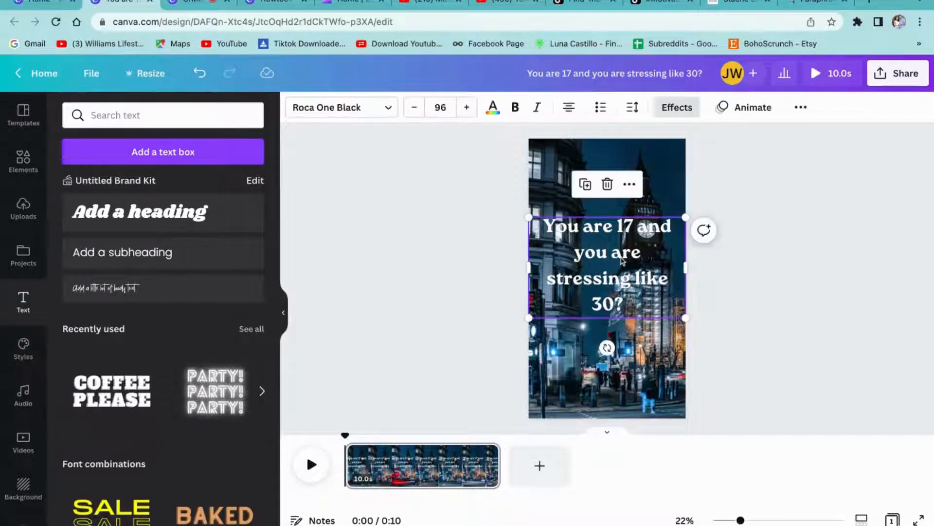
click(493, 109)
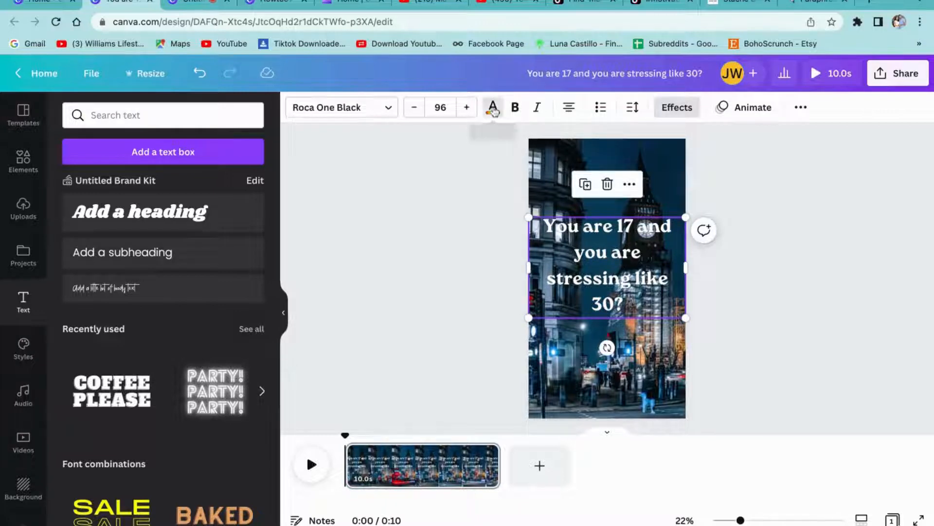
click(185, 270)
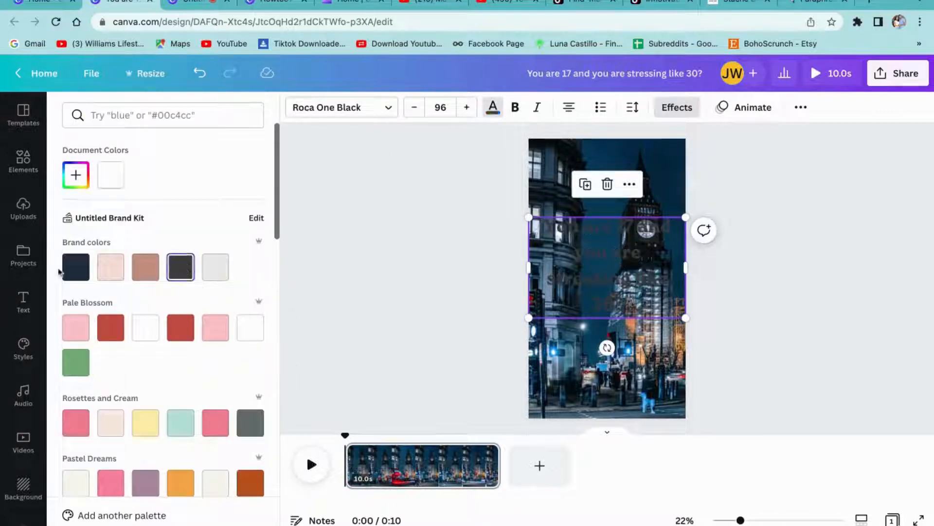
click(250, 328)
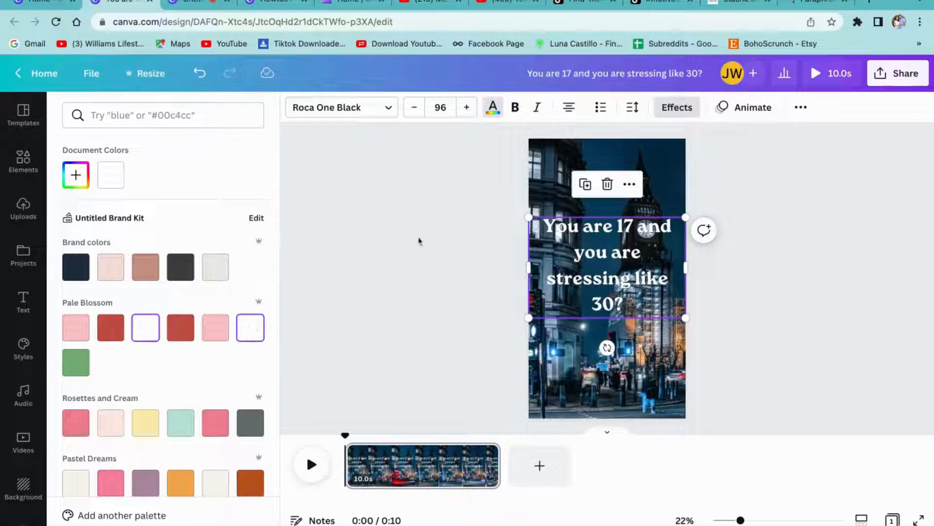
click(437, 173)
click(764, 205)
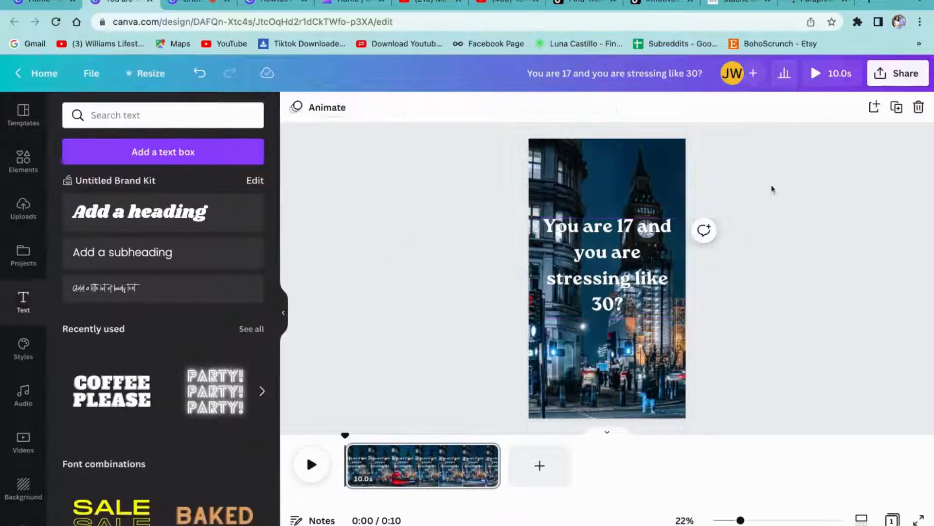
- Add a square shape to the page and stretch it into a rectangle covering the heading text
click(24, 166)
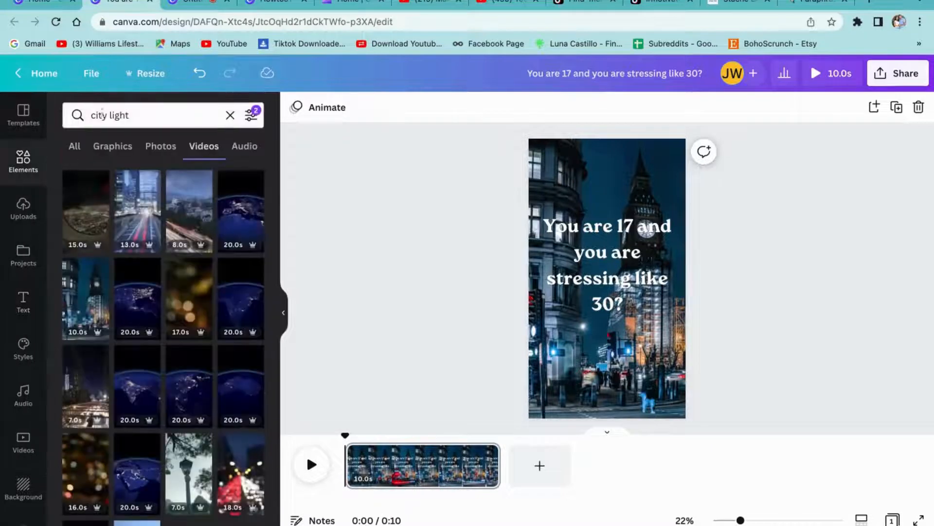
click(235, 114)
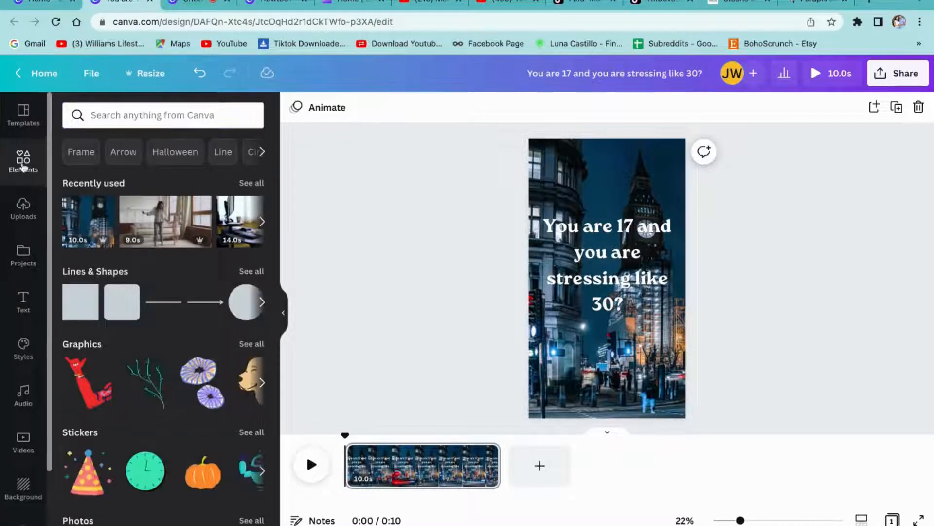
click(78, 317)
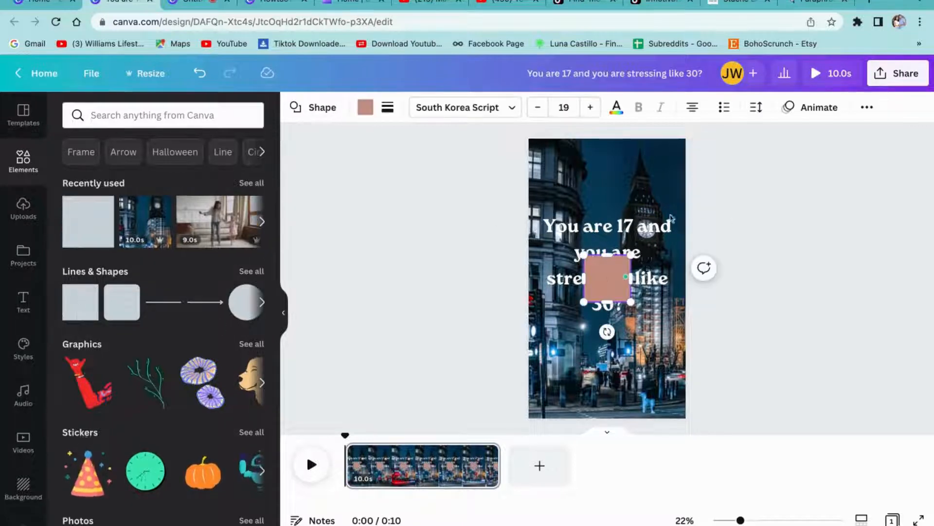
click(767, 271)
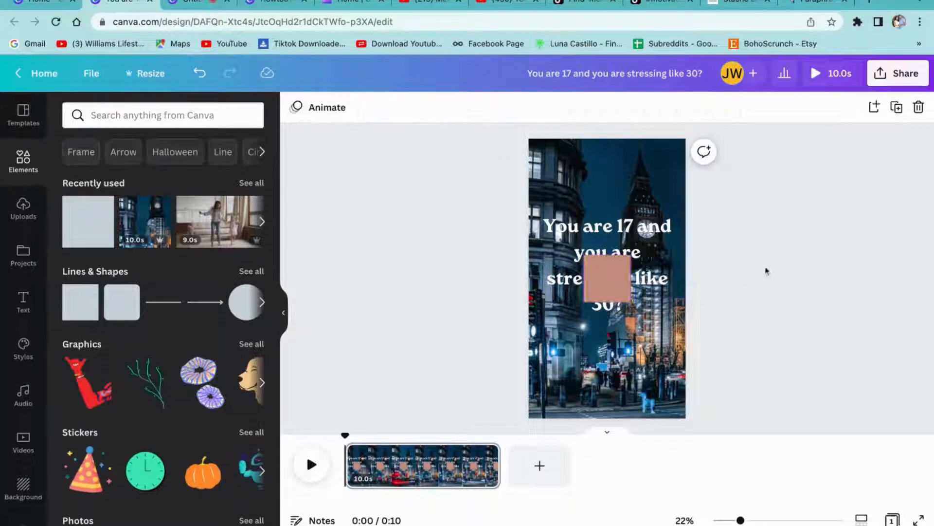
drag(601, 275, 675, 235)
drag(611, 258, 611, 317)
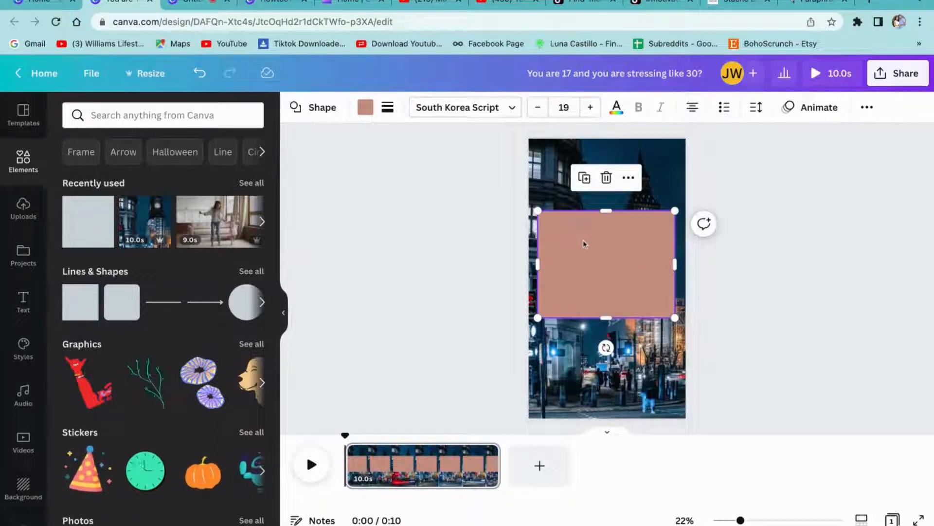
- Fill the rectangle with white and send it backward behind the heading text
click(365, 108)
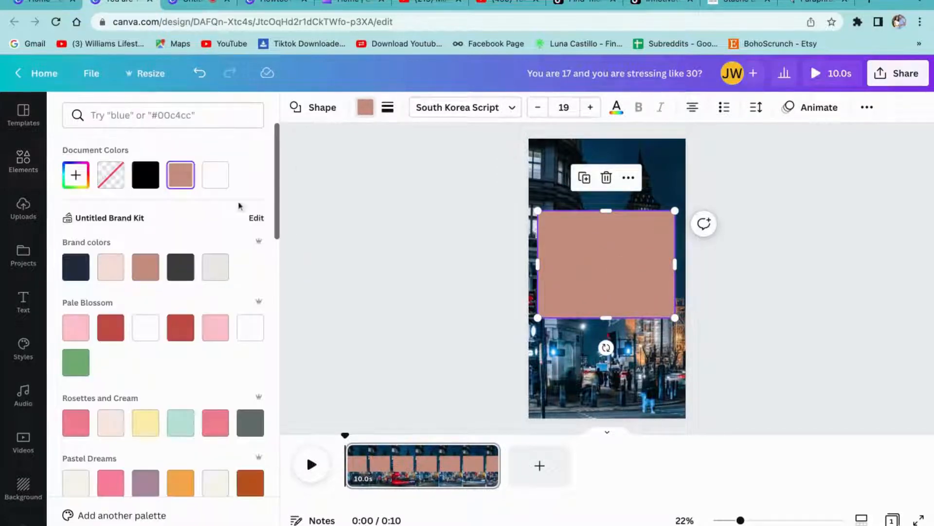
click(216, 180)
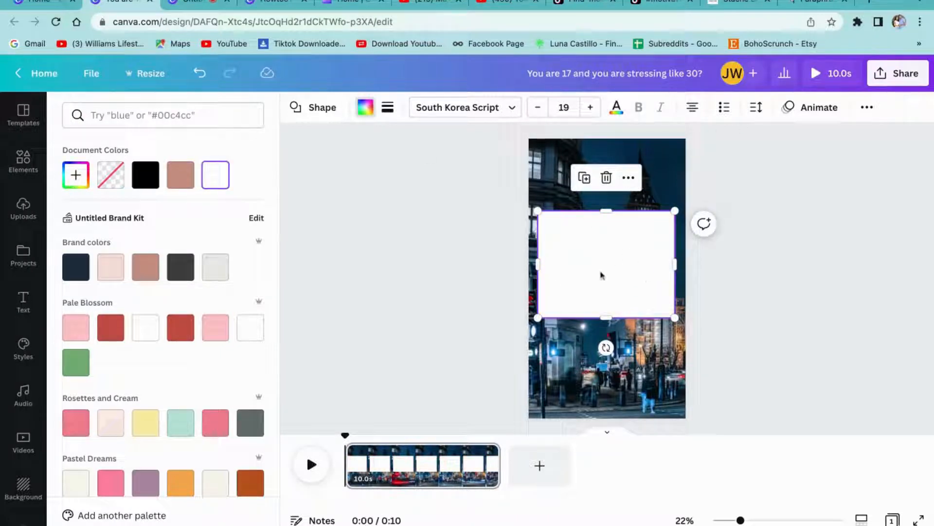
click(629, 177)
click(604, 260)
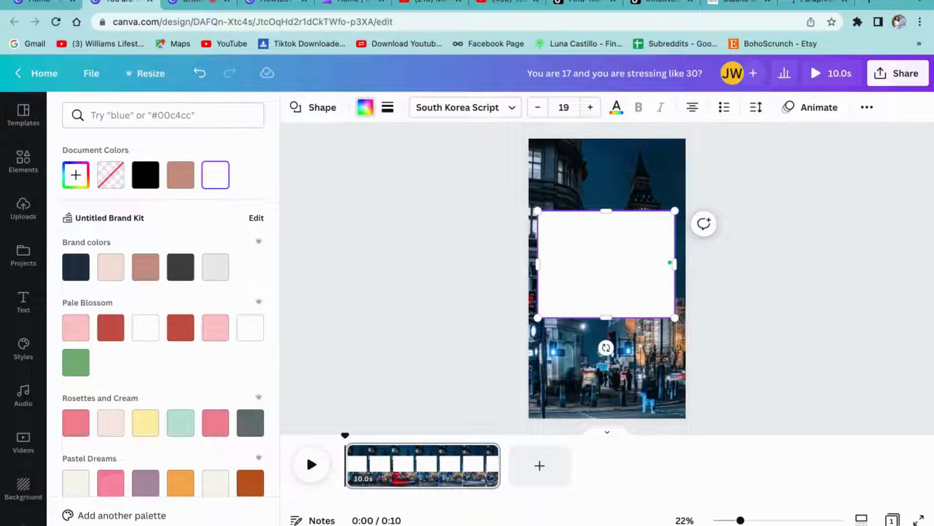
click(868, 108)
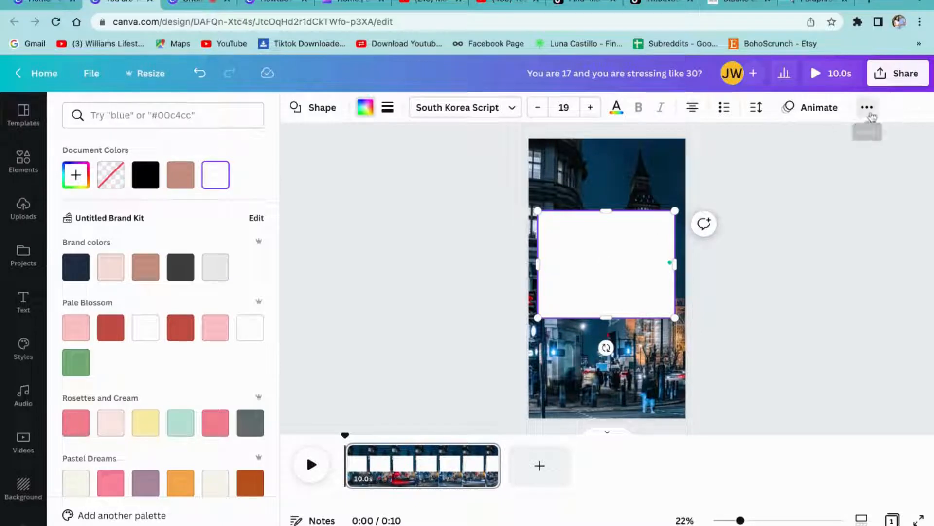
click(740, 142)
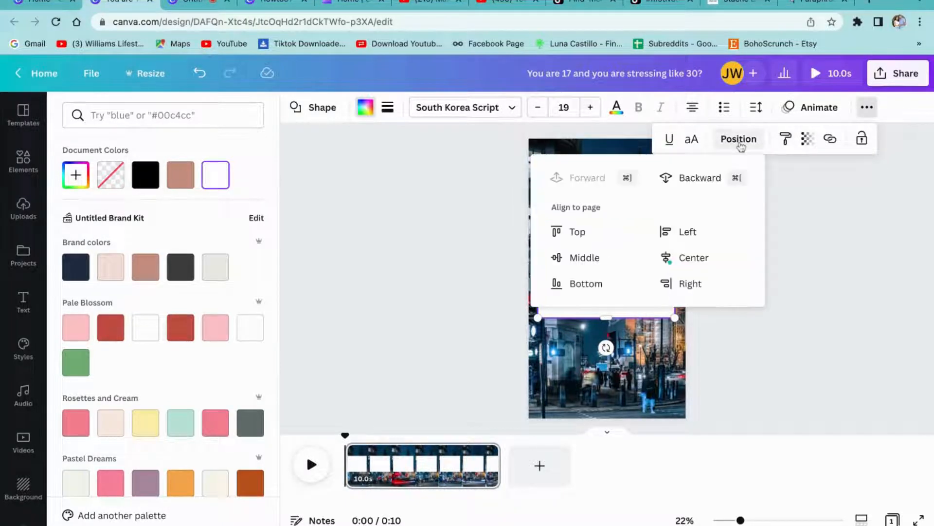
click(701, 178)
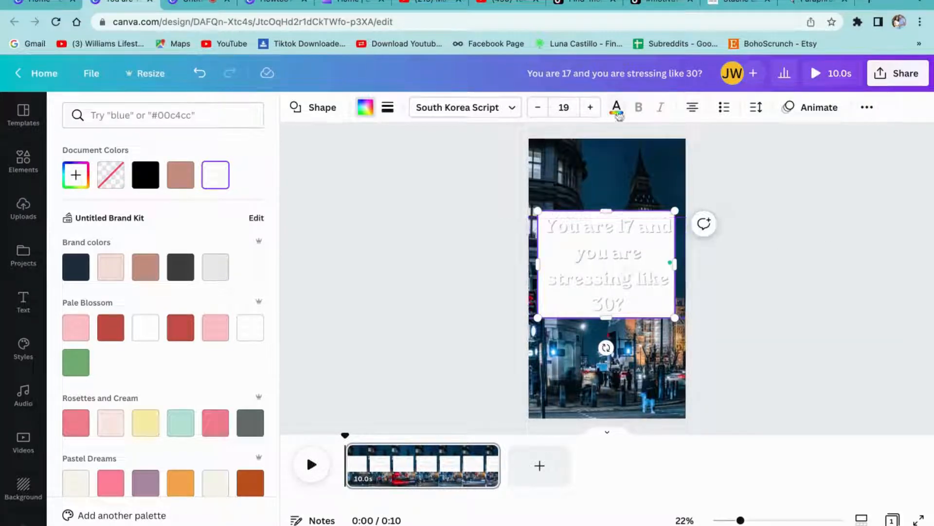
- Change the heading text colour to the dark grey brand colour
click(613, 290)
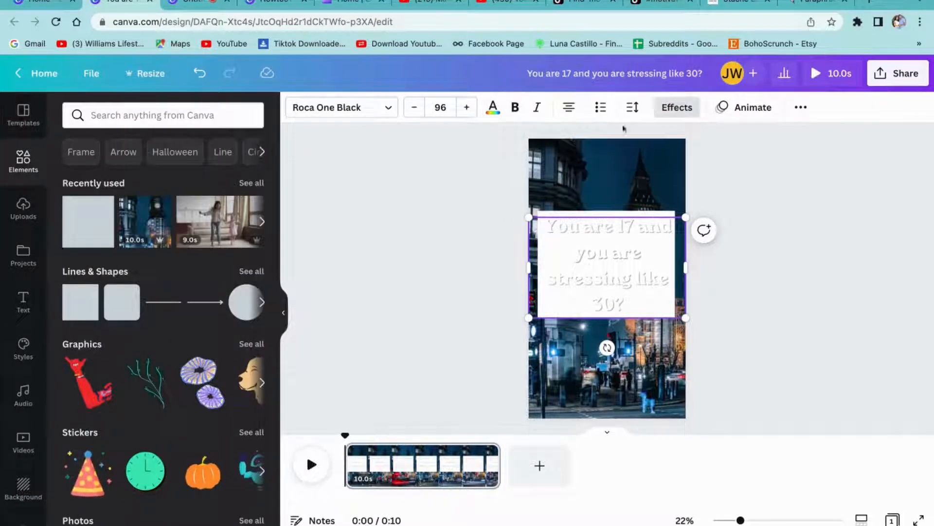
click(493, 107)
click(181, 267)
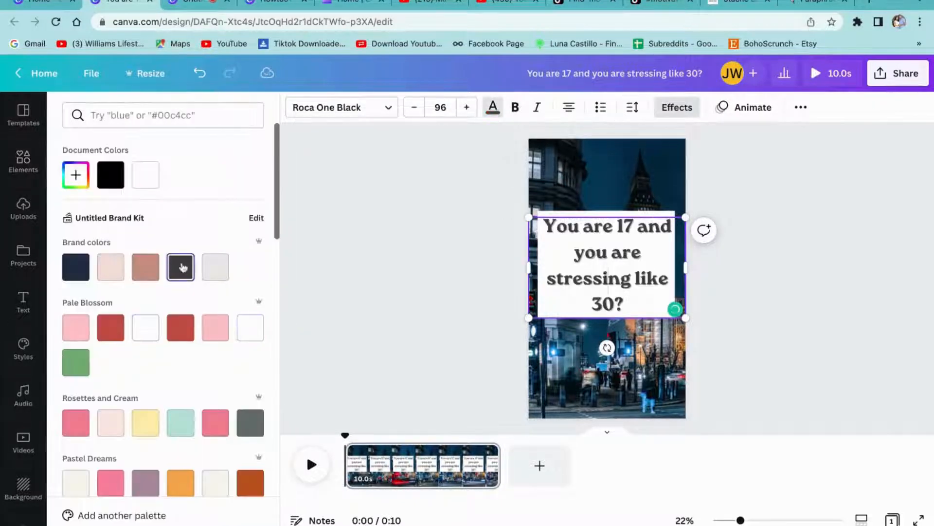
- Change the heading's shadow colour to white from the Pale Blossom palette
click(687, 109)
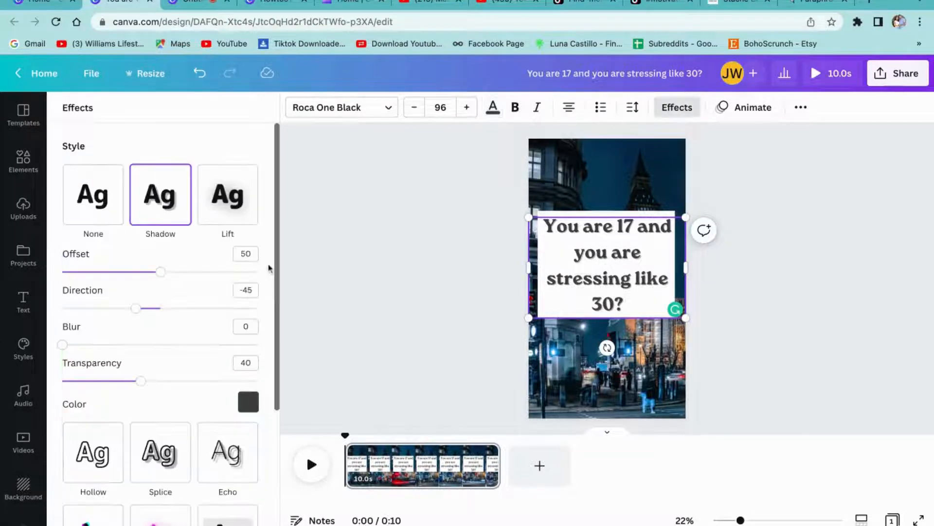
click(250, 410)
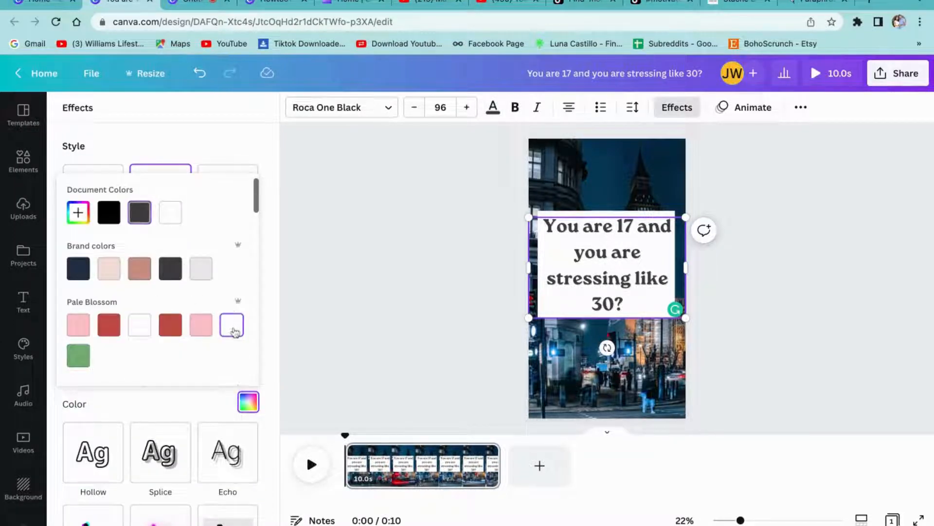
click(863, 223)
click(802, 271)
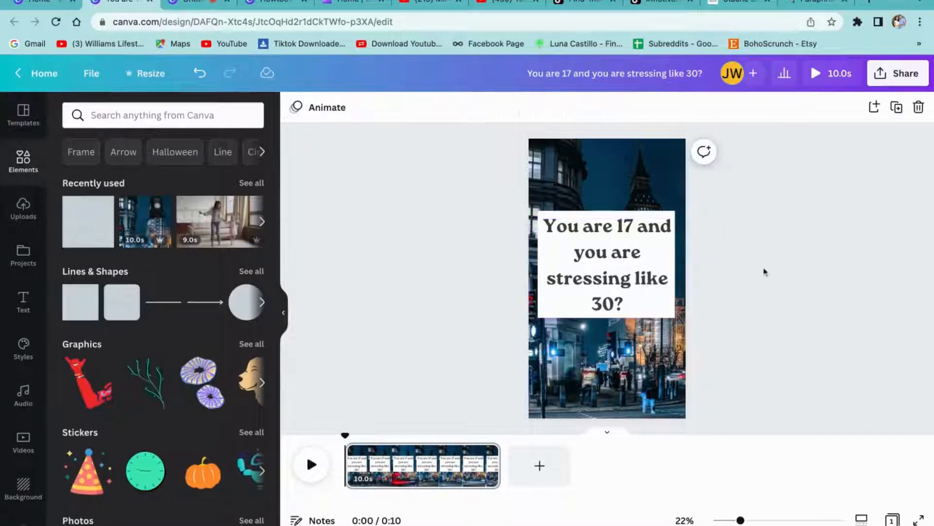
- Set the white box's transparency to 79 and play back the page to check it
click(674, 217)
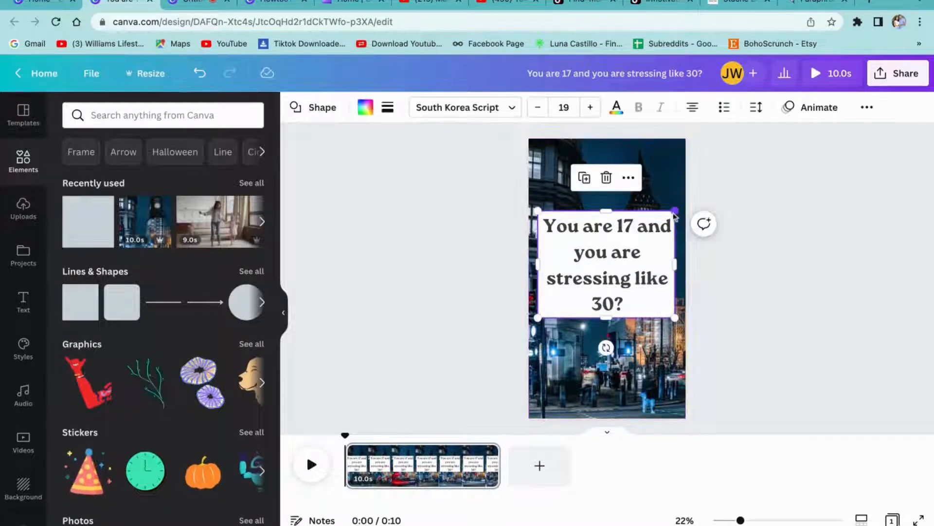
click(872, 108)
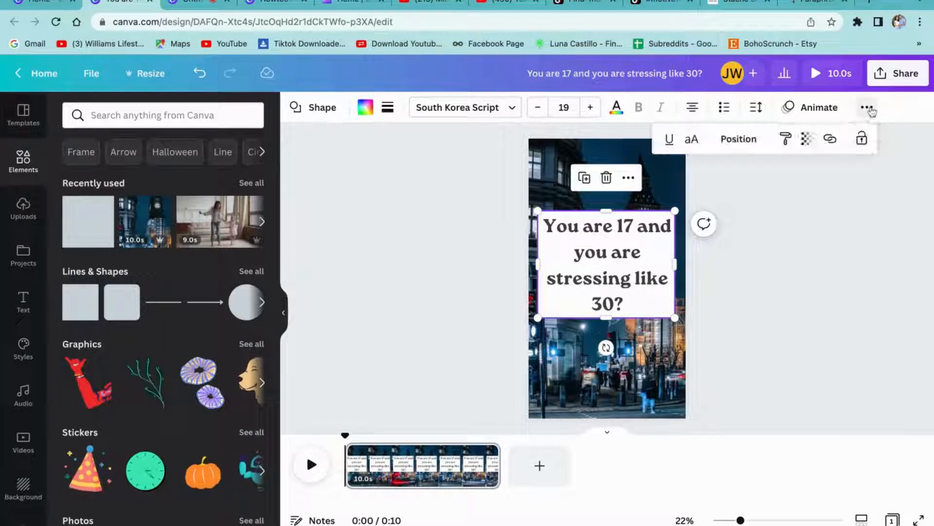
click(808, 140)
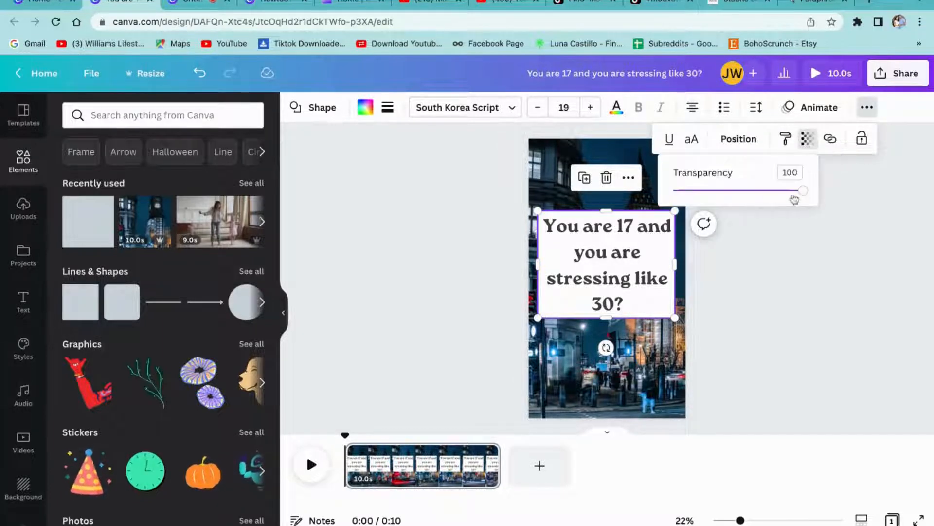
drag(802, 191, 773, 191)
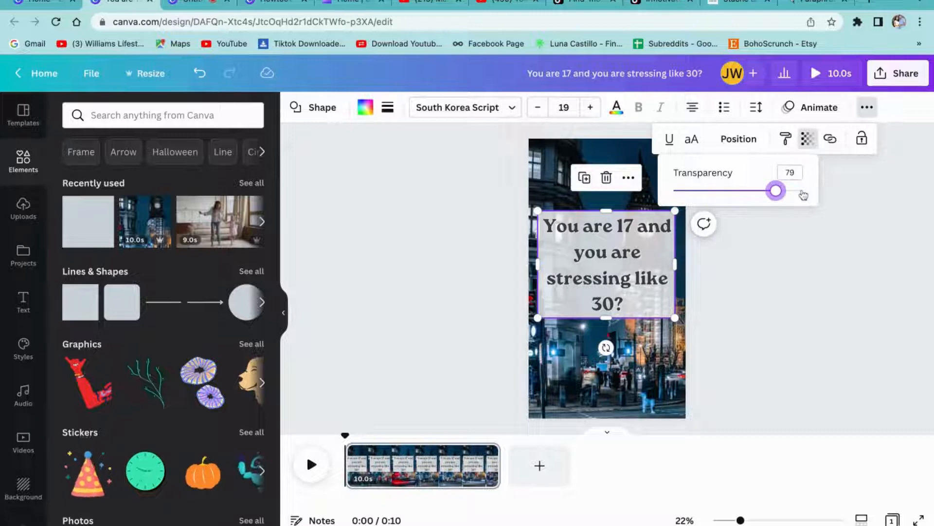
click(807, 276)
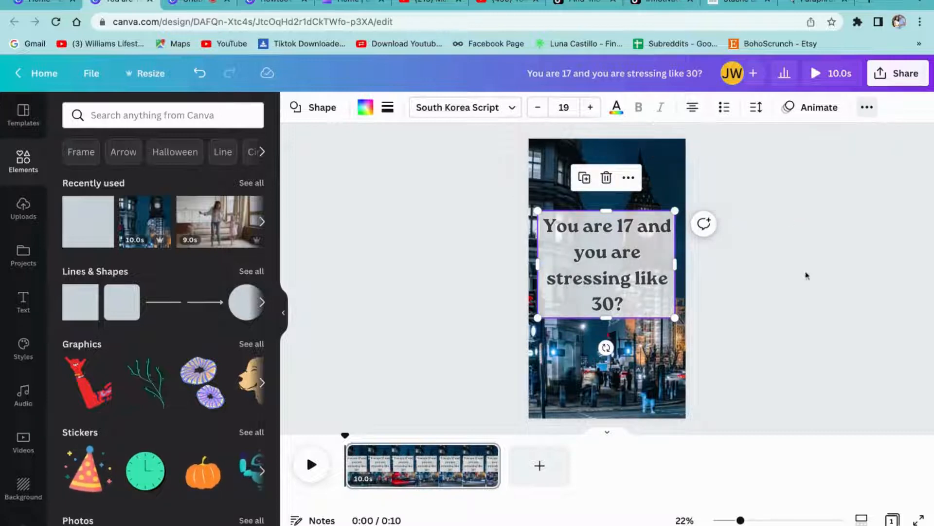
click(807, 276)
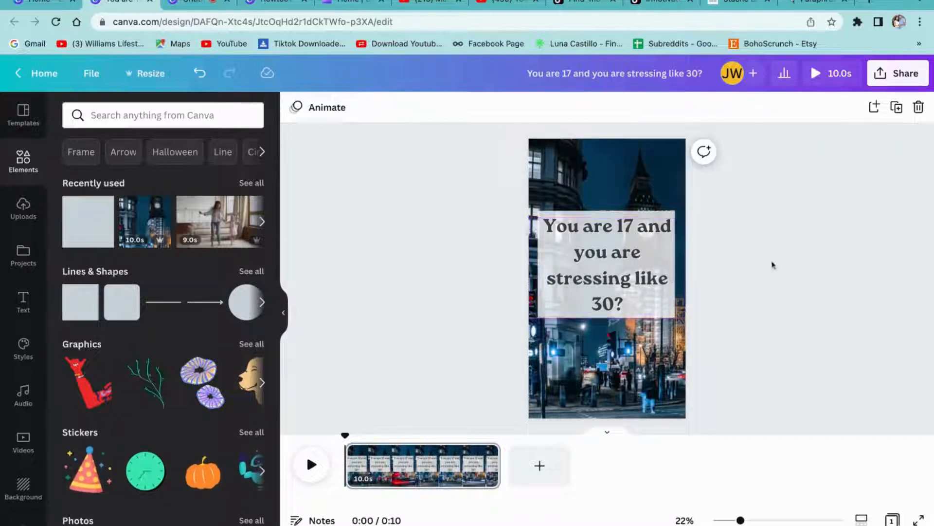
click(312, 465)
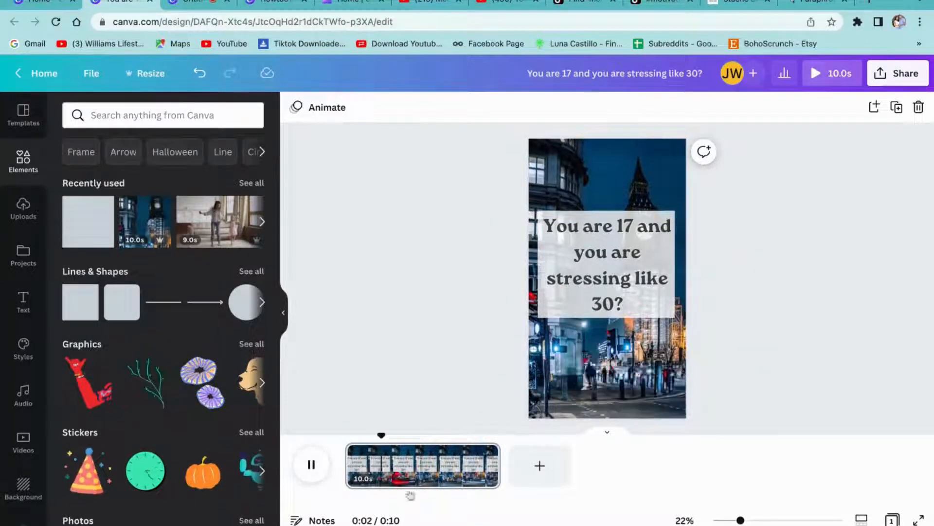
click(309, 470)
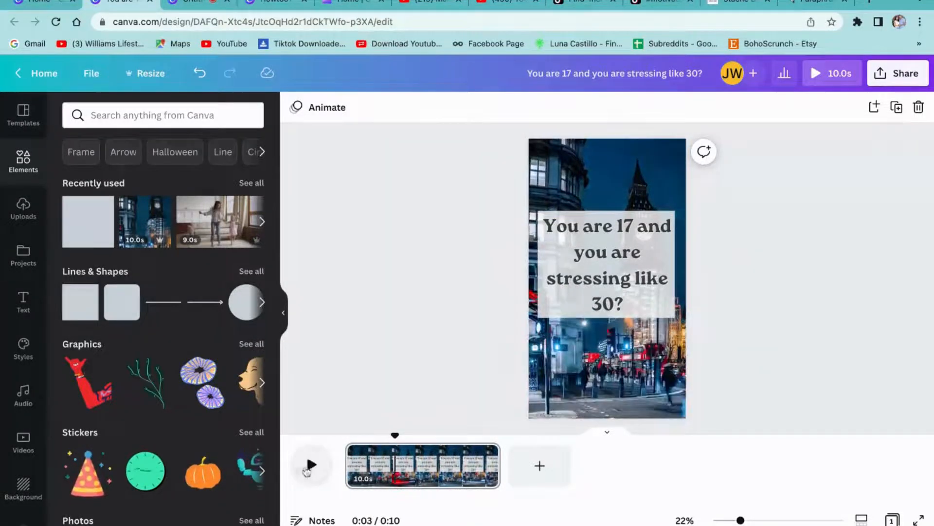
- Apply the Typewriter text animation to the heading and preview it in playback
click(608, 258)
click(606, 225)
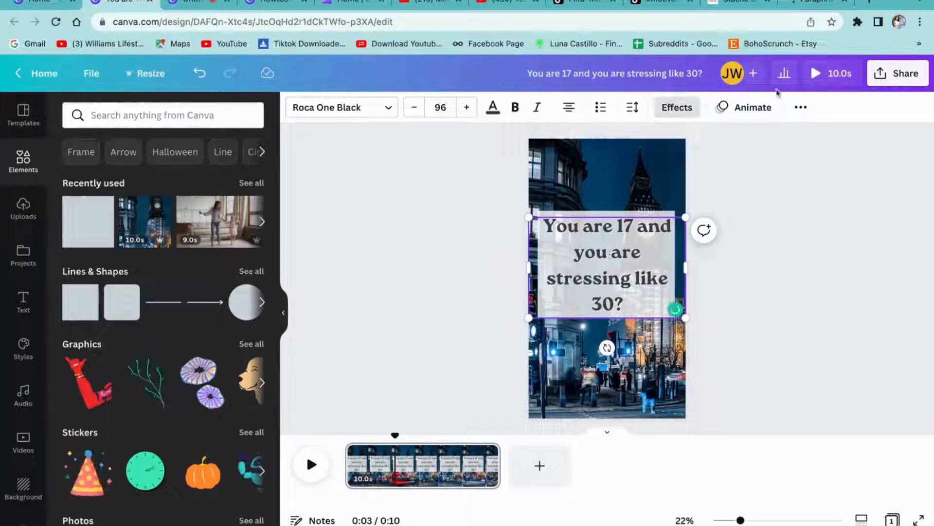
click(748, 114)
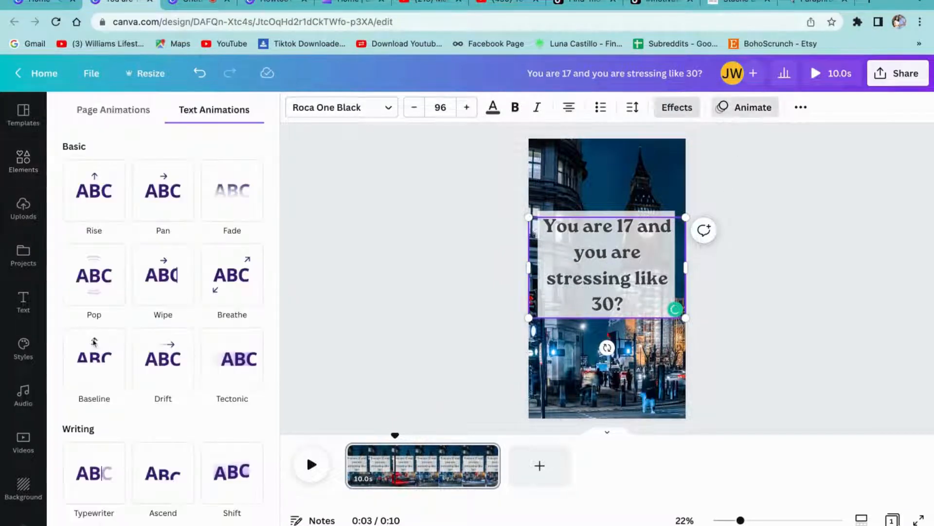
scroll(95, 421, down, 4)
scroll(96, 420, down, 5)
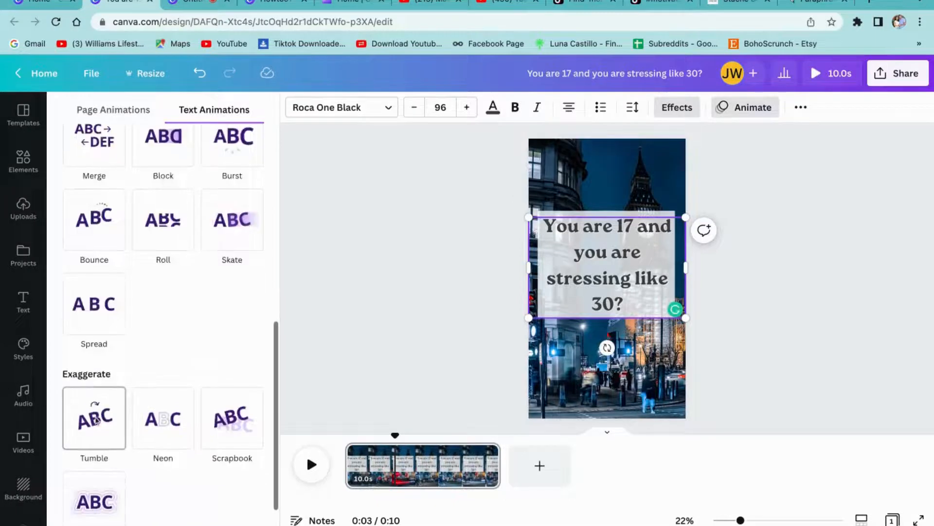
scroll(101, 375, up, 5)
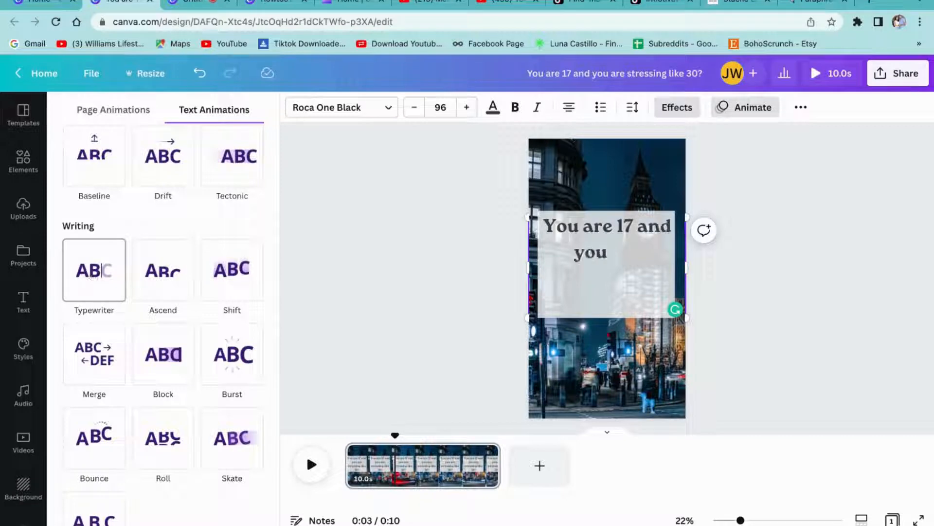
click(99, 274)
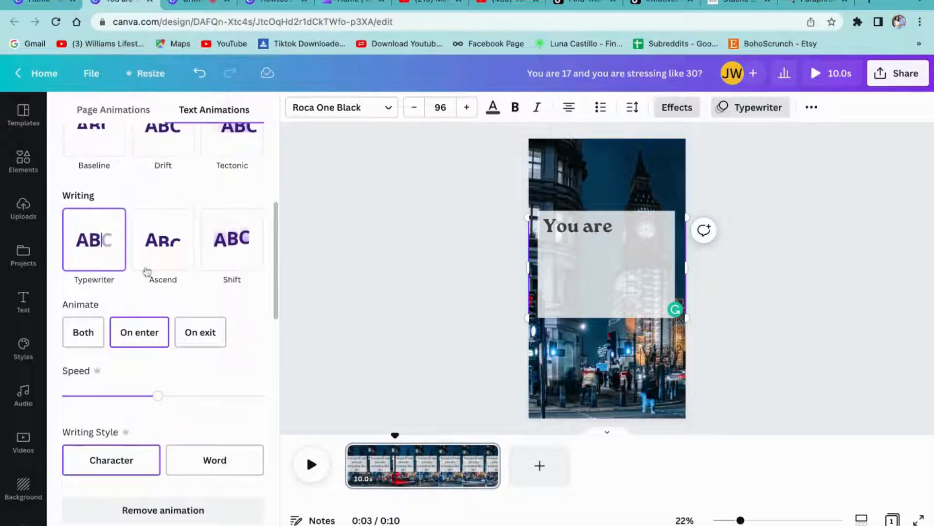
key(Escape)
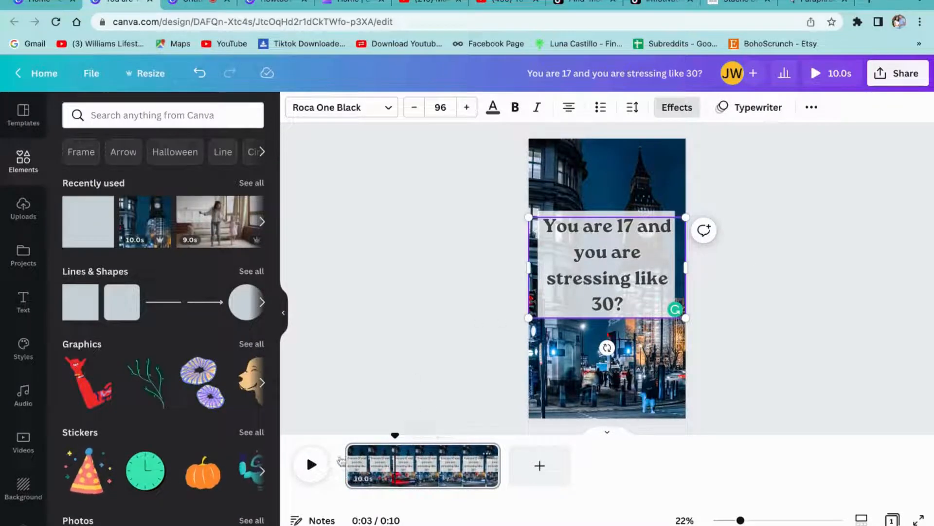
click(314, 469)
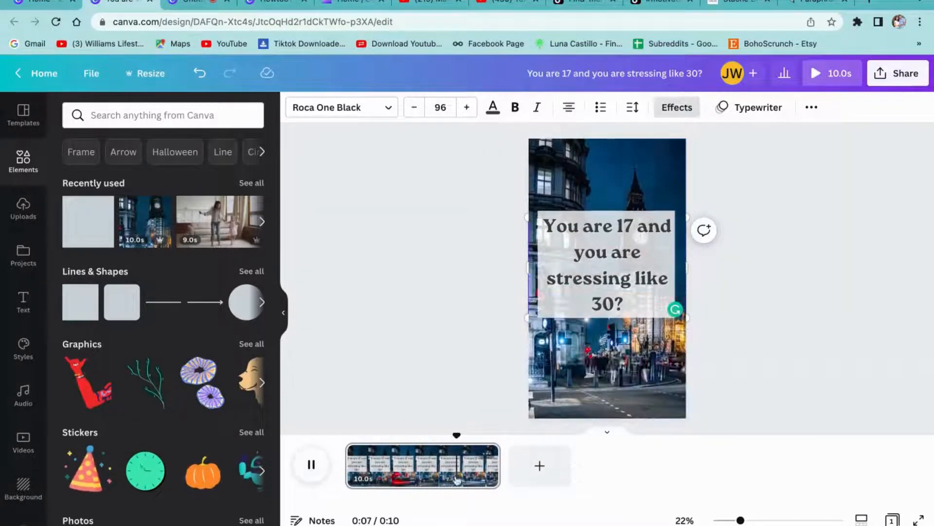
click(420, 456)
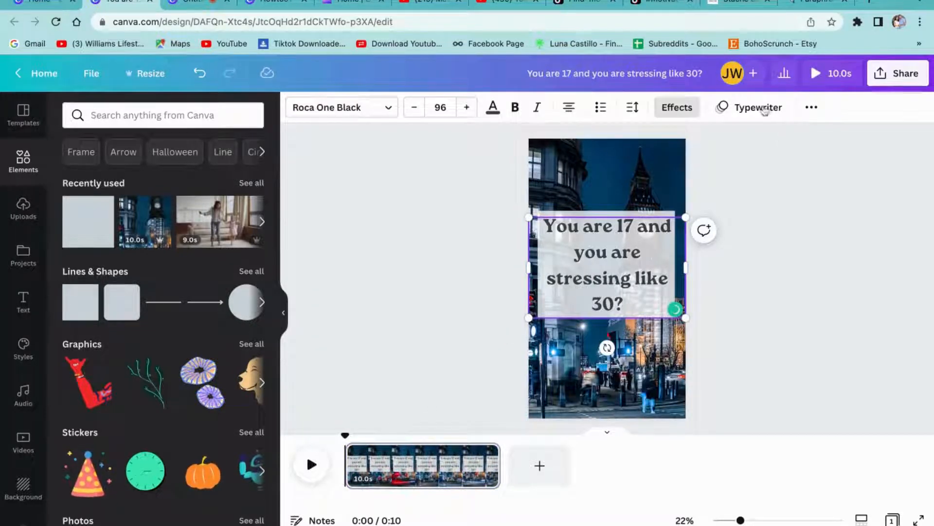
- Change the heading's text animation to Ascend, animated on enter
click(757, 107)
scroll(168, 239, down, 1)
click(165, 239)
scroll(168, 238, down, 2)
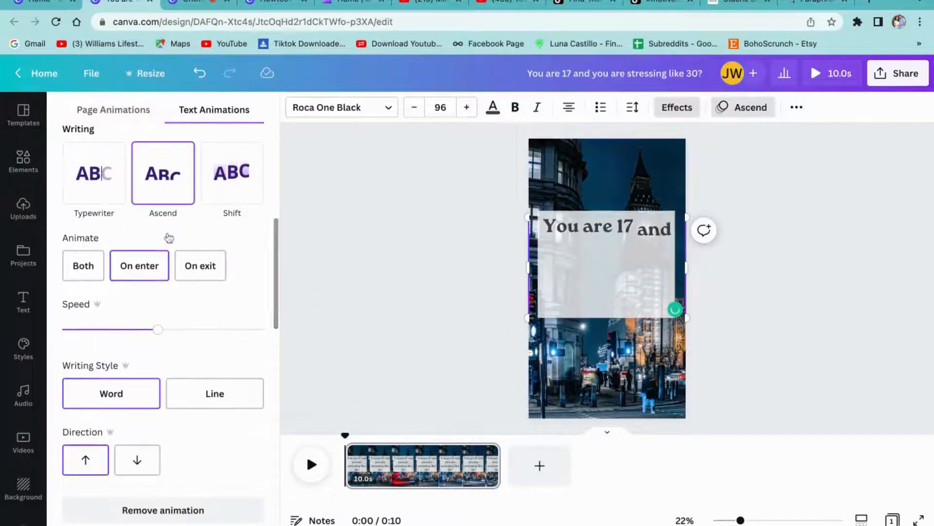
click(826, 316)
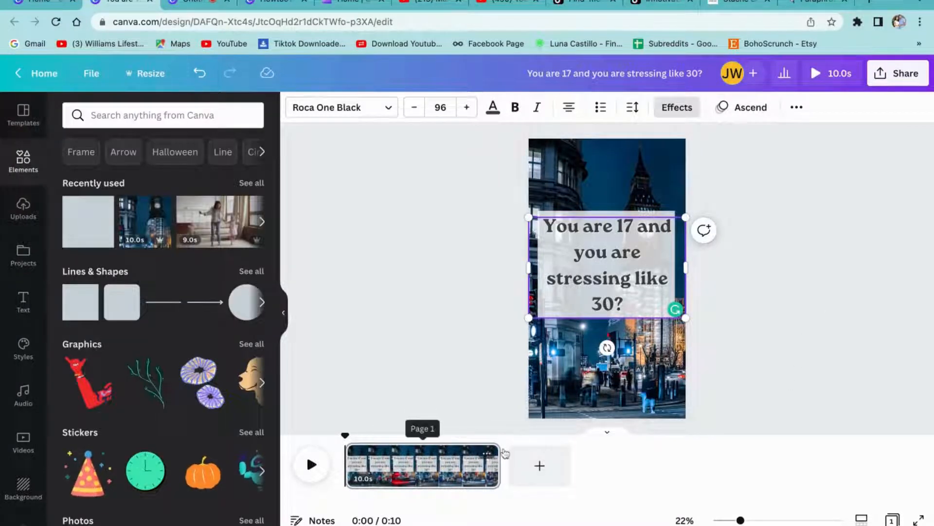
- Shorten the first page to 5.0 seconds and add a blank page after it
drag(505, 453, 423, 452)
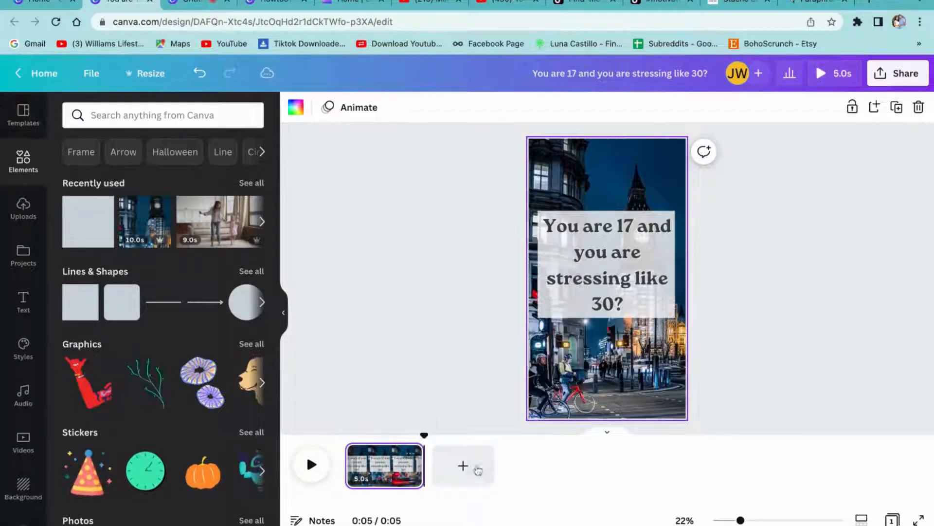
click(465, 468)
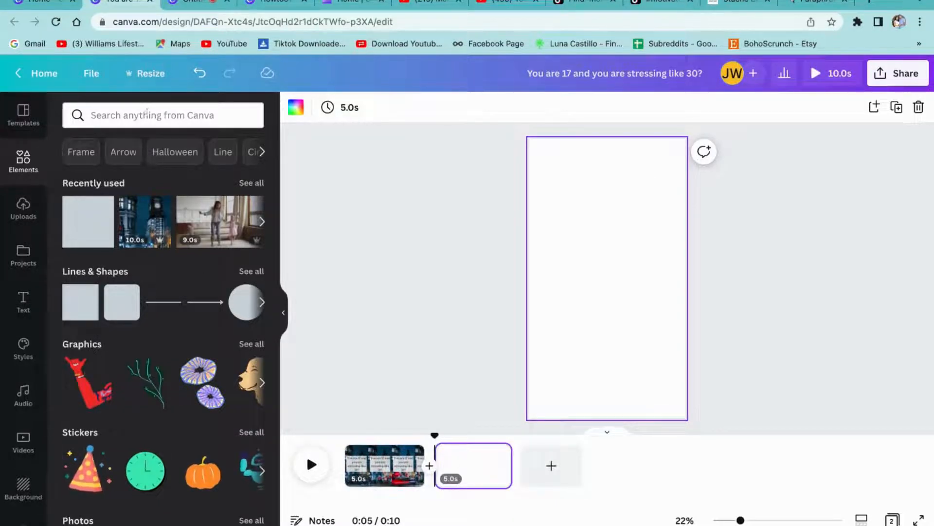
- Search the elements for "Working Hard" and show only the videos
click(148, 116)
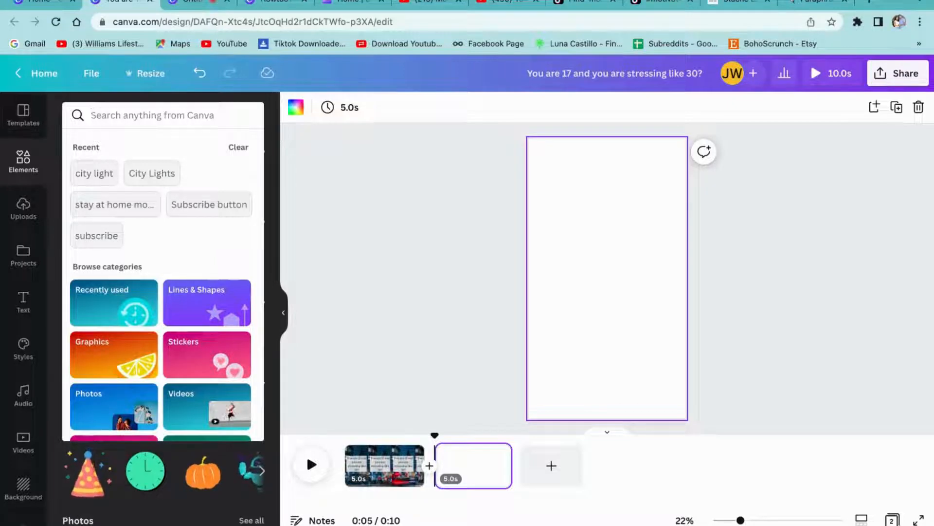
text(Working )
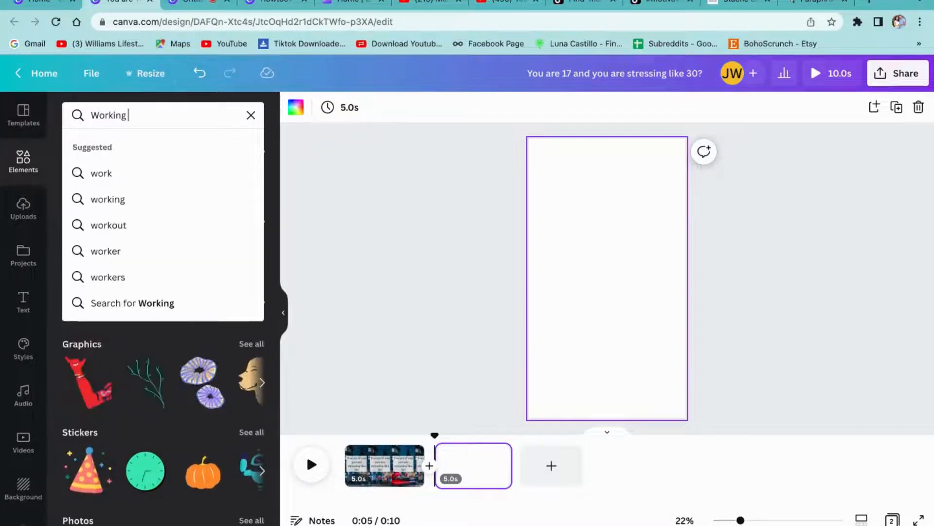
text(Hard)
key(Return)
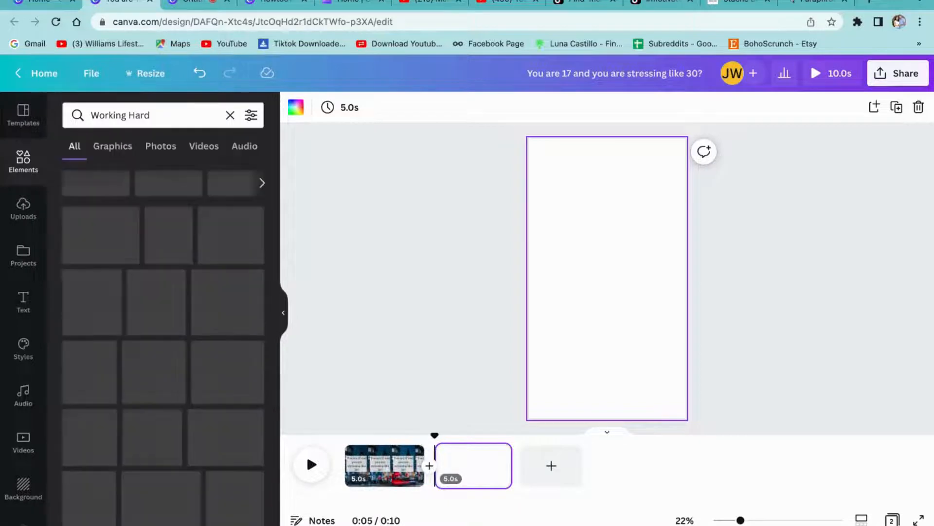
click(211, 149)
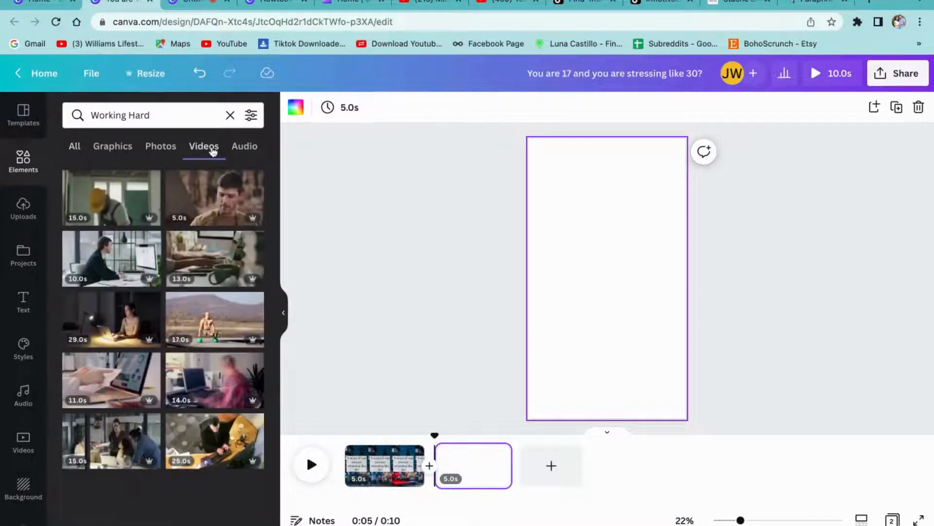
- Filter the "Working Hard" videos to vertical orientation
click(252, 116)
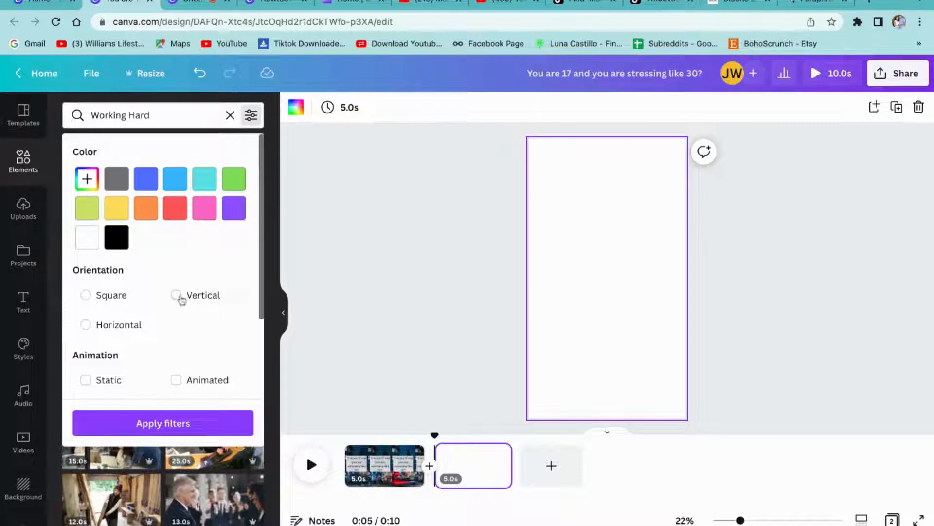
click(251, 115)
click(251, 115)
click(184, 299)
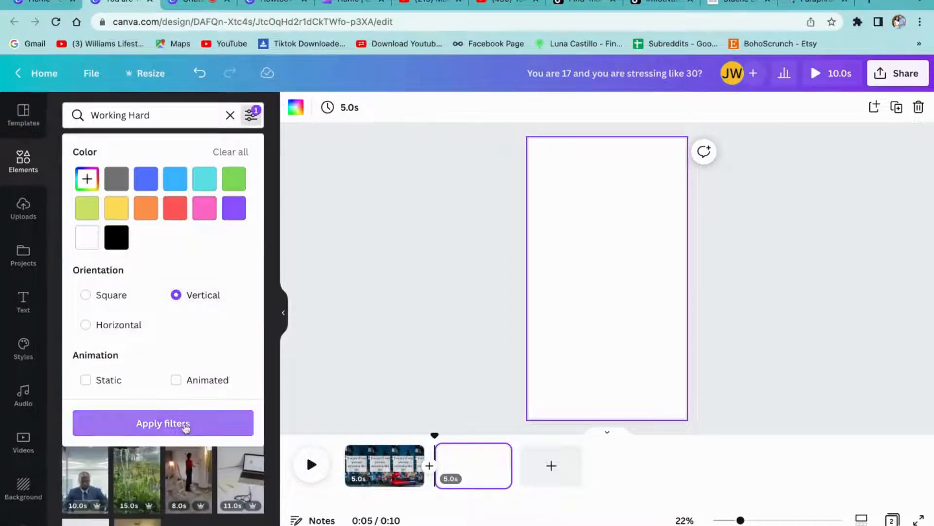
click(183, 425)
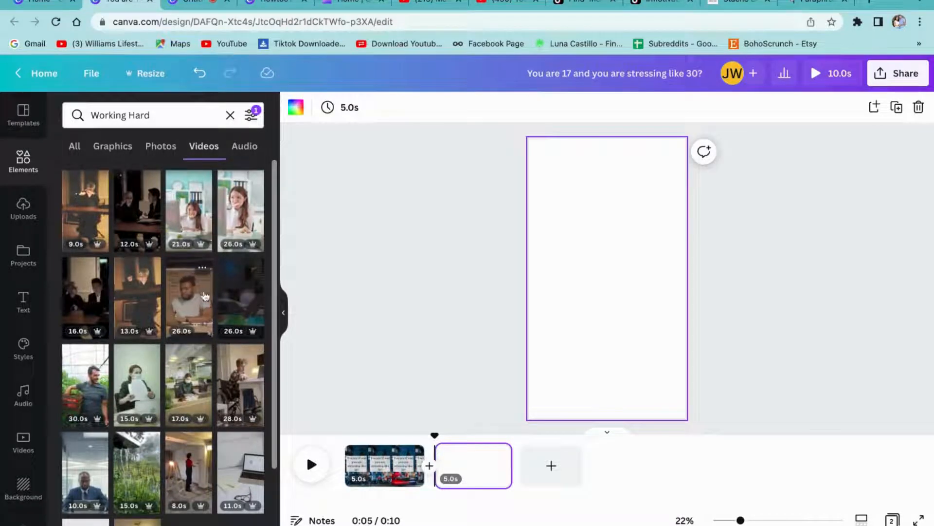
- Add the 10-second video of the stressed man at a desk to the second page and enlarge it to cover the page
scroll(156, 234, down, 2)
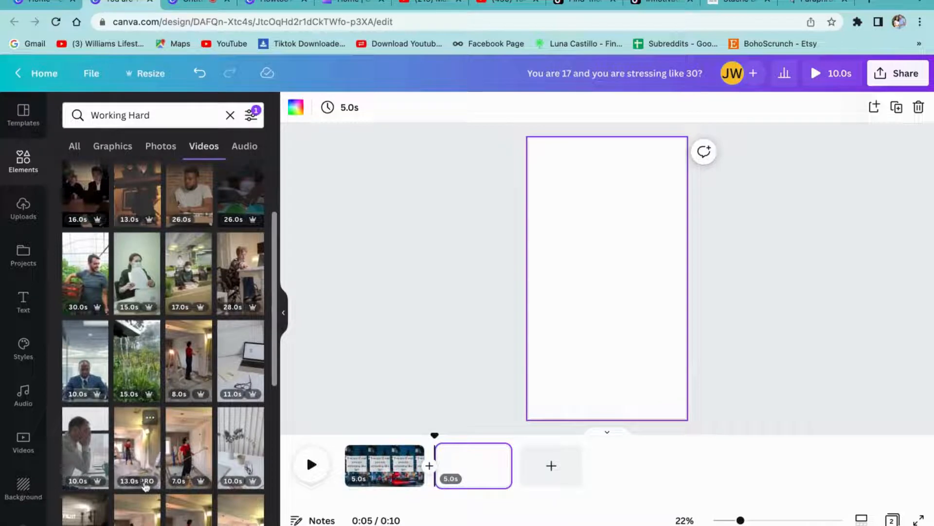
scroll(144, 486, down, 3)
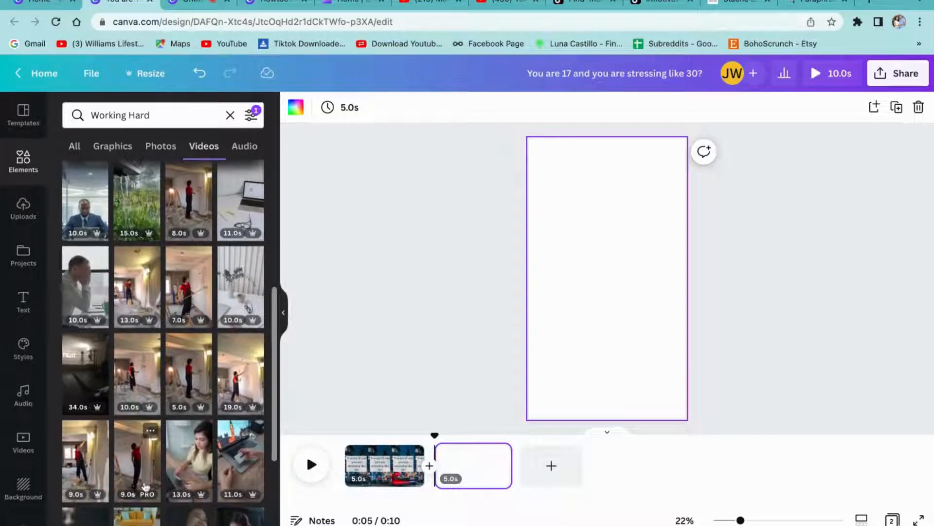
click(90, 300)
drag(550, 171, 527, 139)
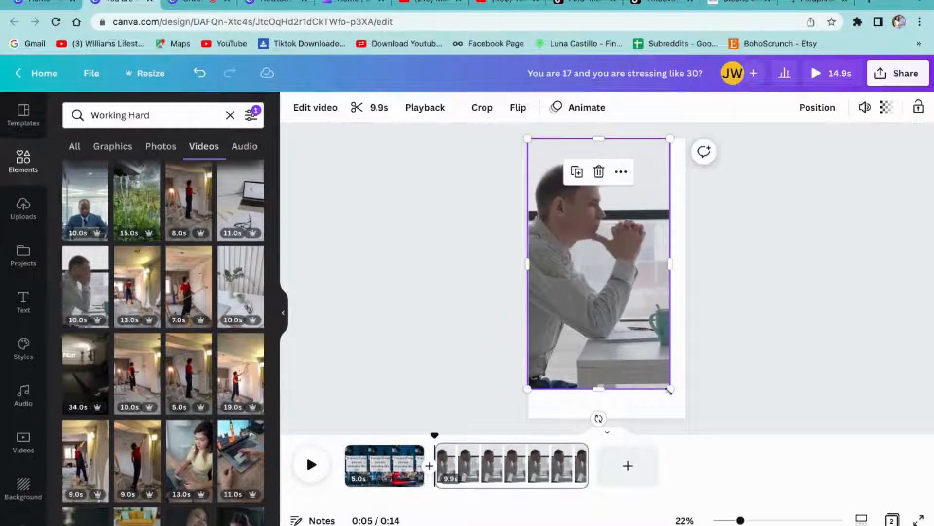
drag(671, 387, 690, 424)
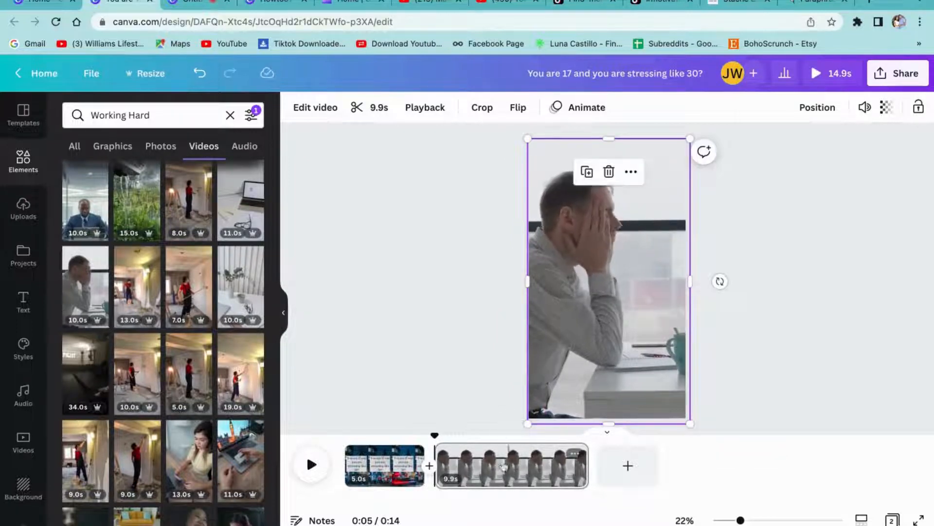
- Add a heading reading "My mind 24/7" to the second page
click(24, 302)
click(158, 211)
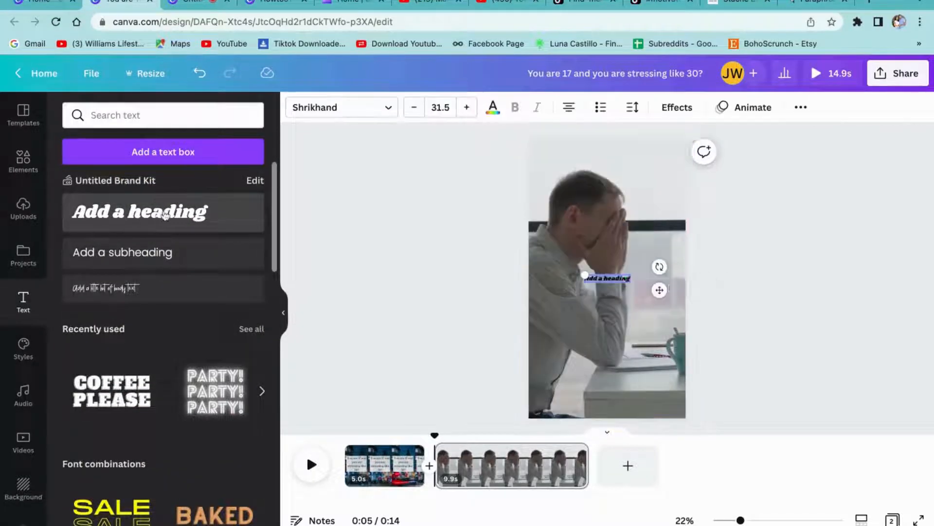
text(My mind)
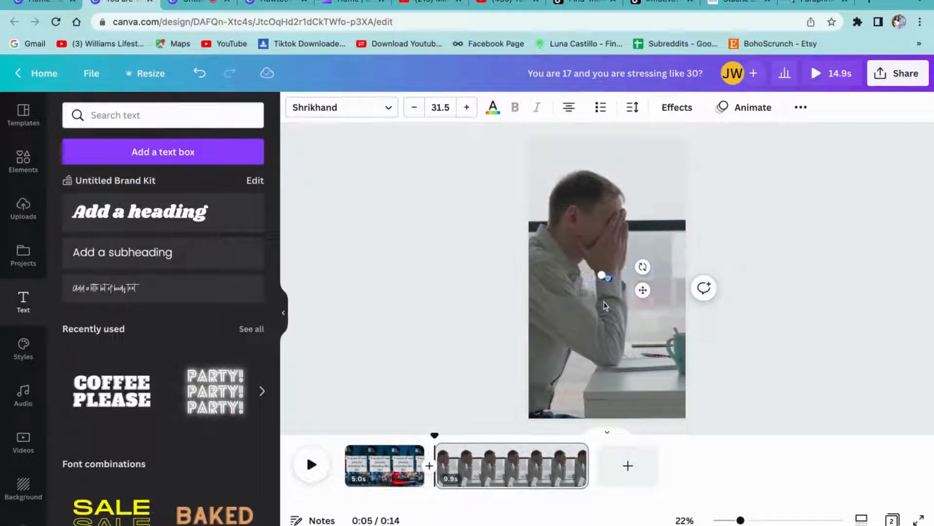
text( a)
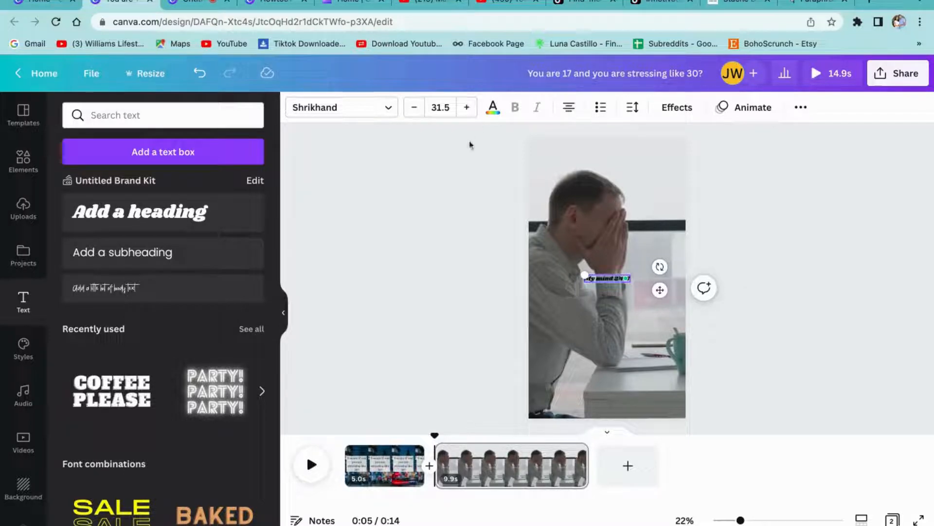
- Format the "My mind 24/7" heading in Roca One Black at size 104 with white text
click(441, 107)
scroll(452, 329, down, 5)
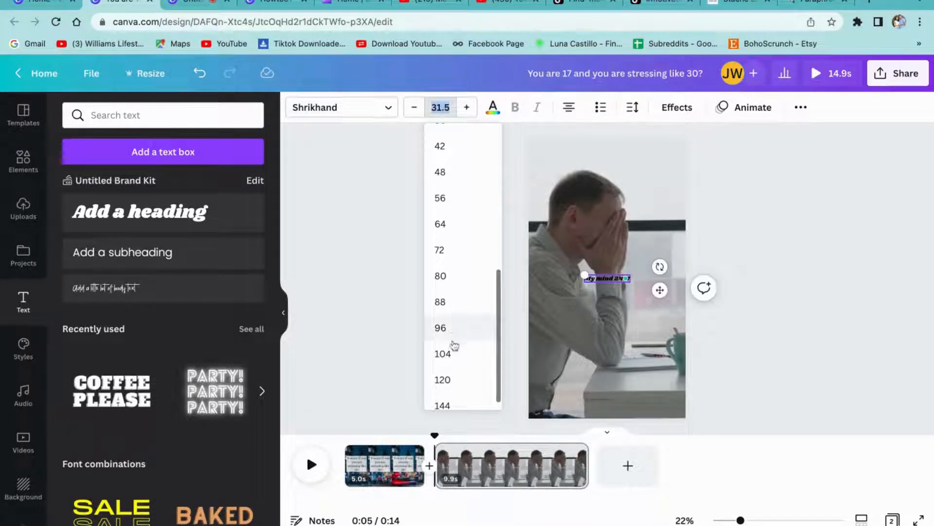
click(452, 354)
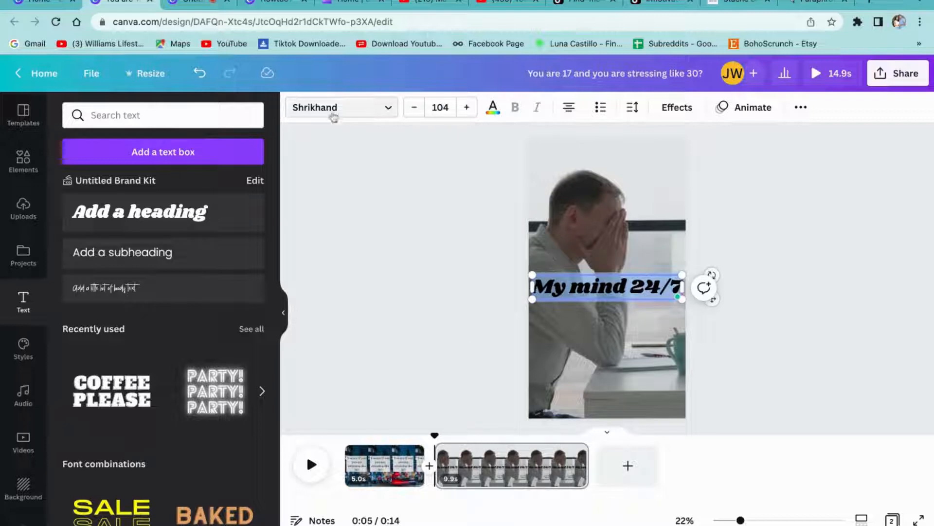
click(318, 116)
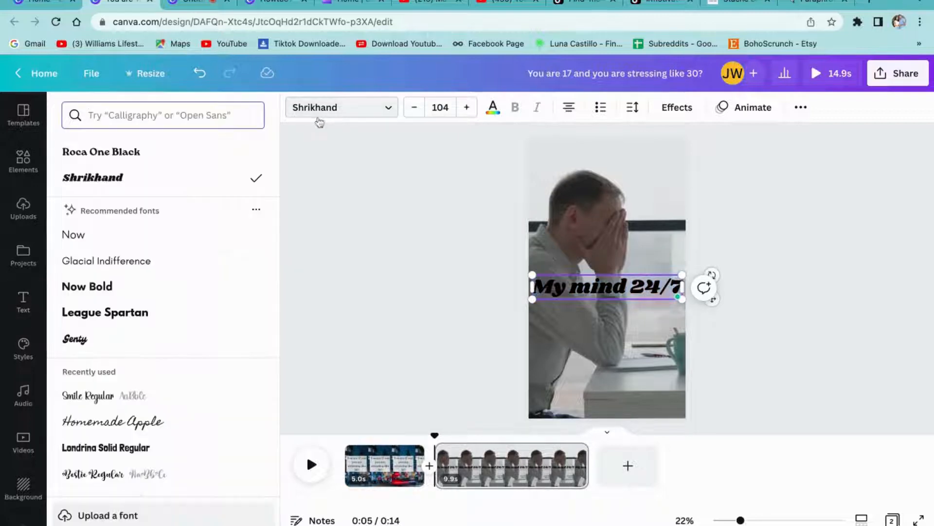
click(125, 151)
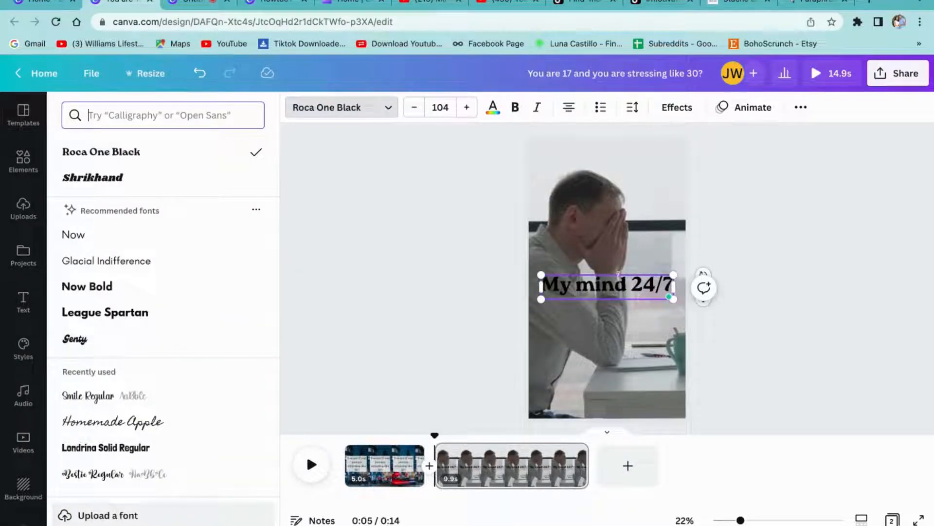
click(494, 108)
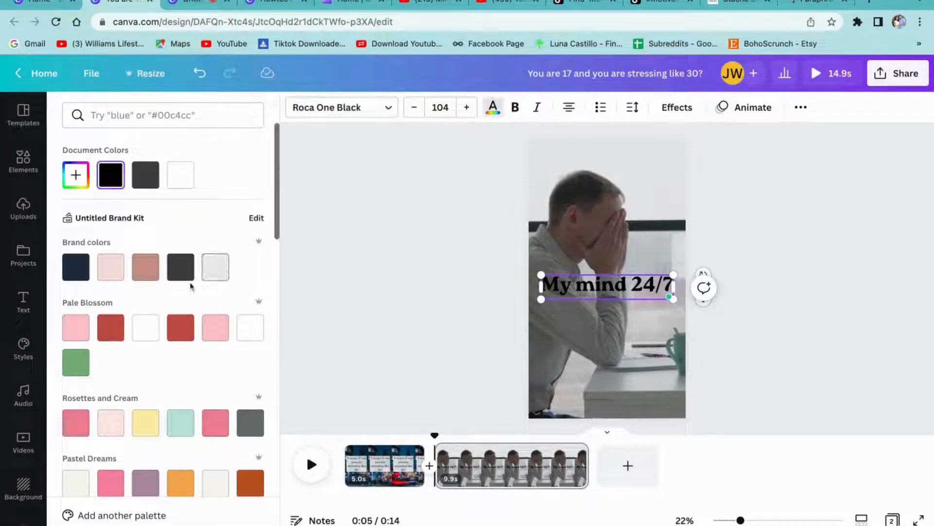
click(255, 333)
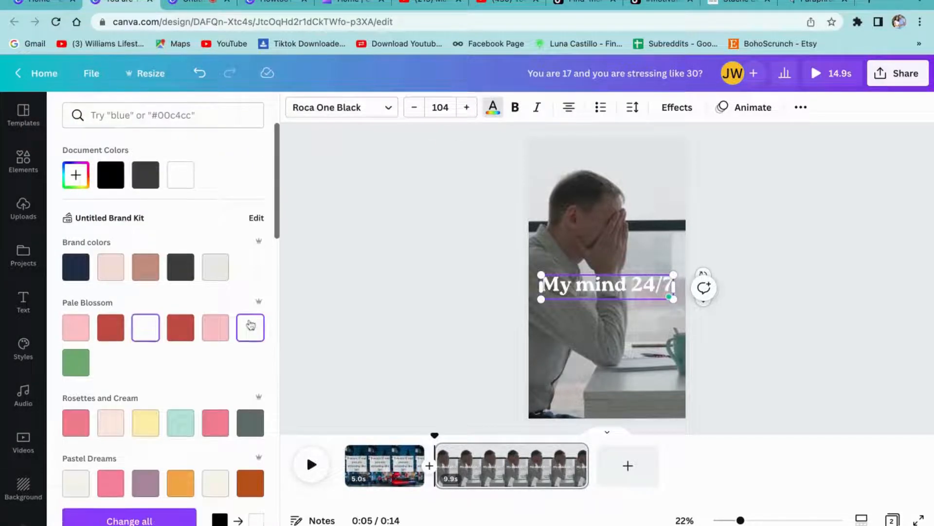
- Apply a Shadow effect in black to the "My mind 24/7" heading
click(680, 109)
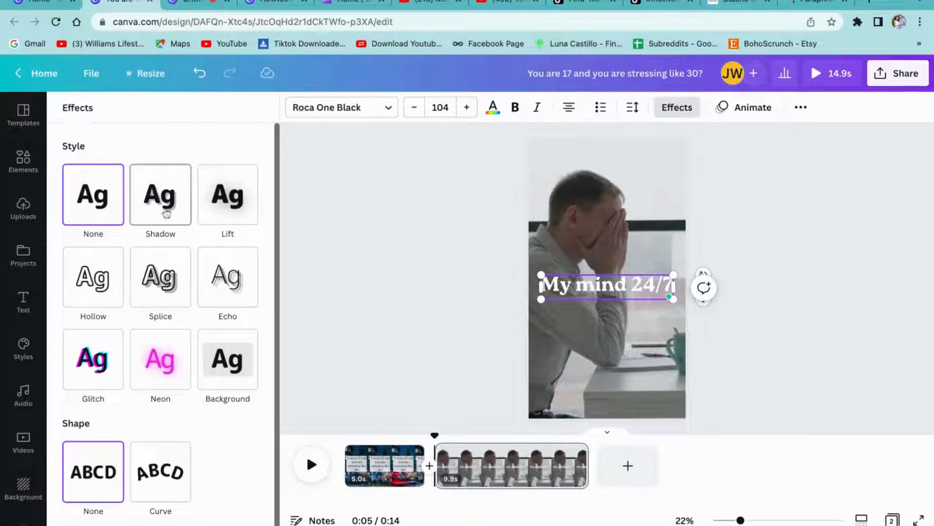
click(166, 213)
click(248, 405)
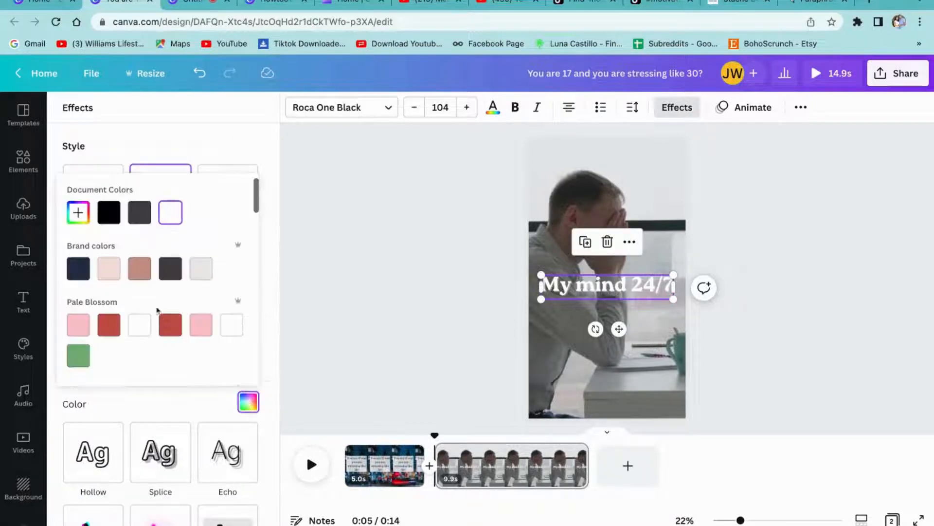
click(108, 213)
key(Escape)
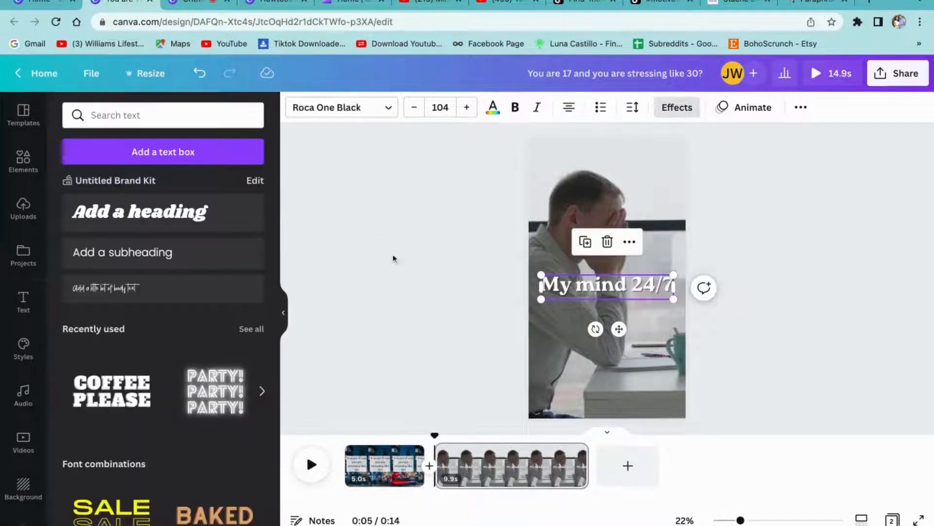
click(781, 195)
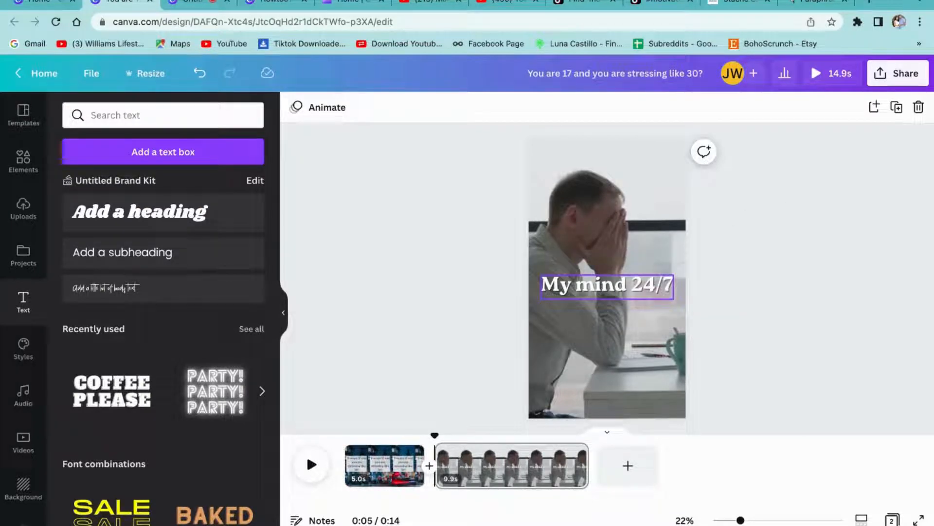
- Copy the formatted "My mind 24/7" heading from the second page
click(542, 285)
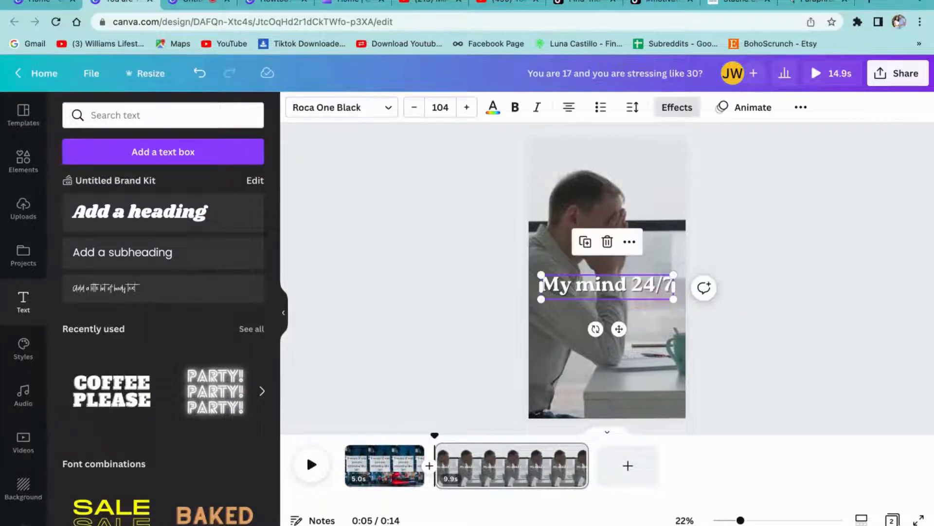
click(633, 250)
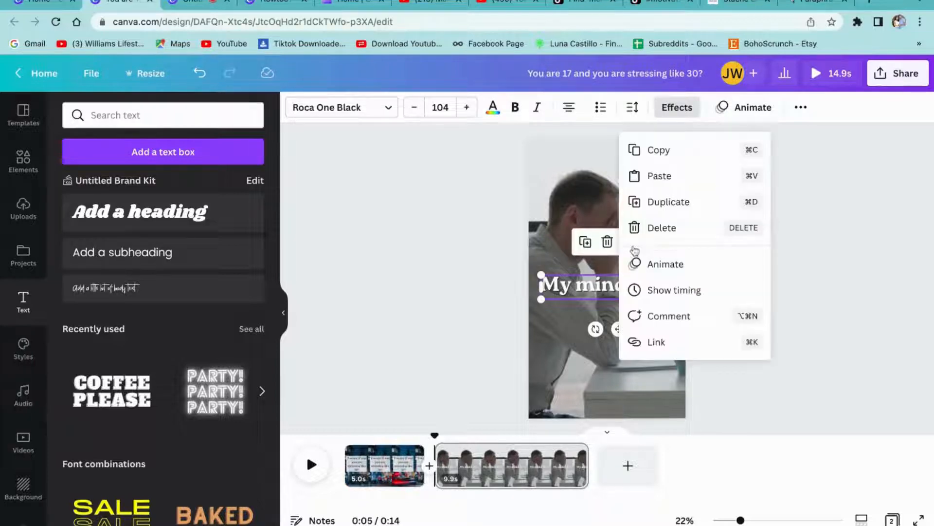
click(668, 153)
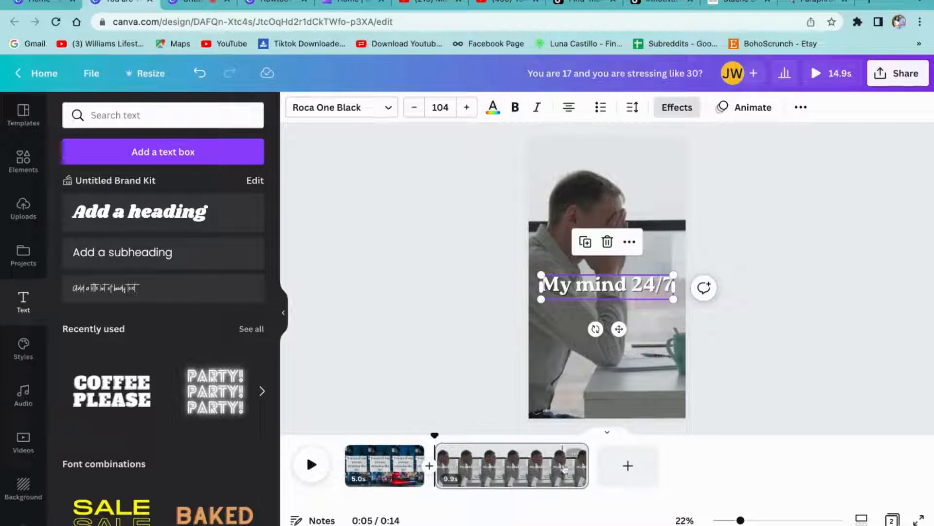
- Shorten the second page to 5.1 seconds and add a blank third page
drag(586, 468, 511, 467)
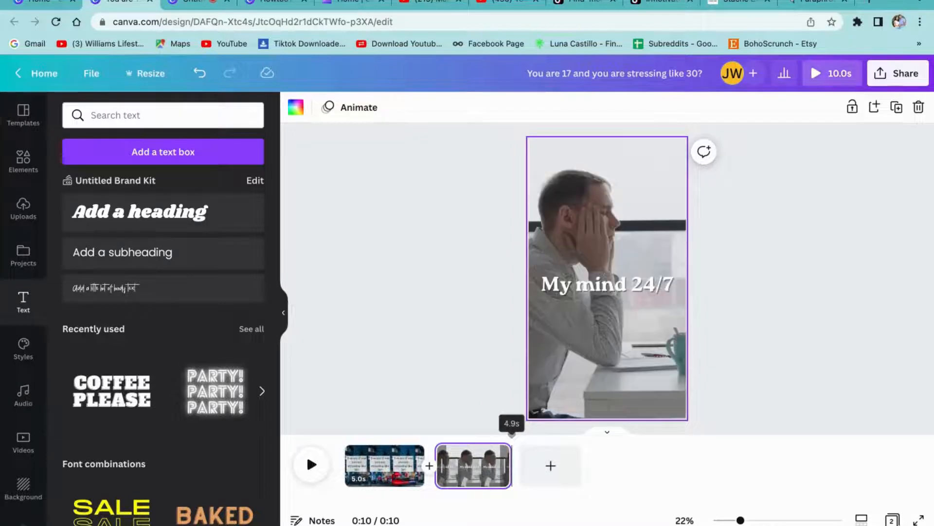
click(551, 465)
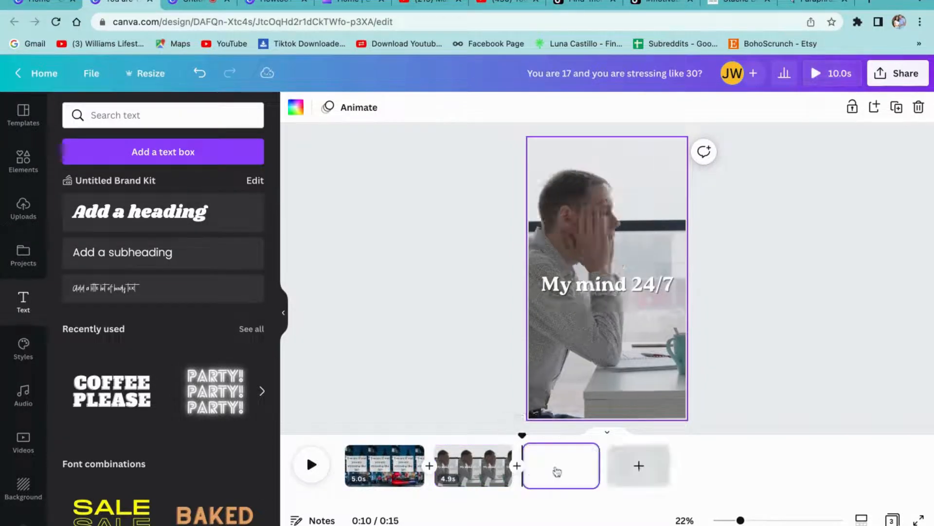
right_click(507, 457)
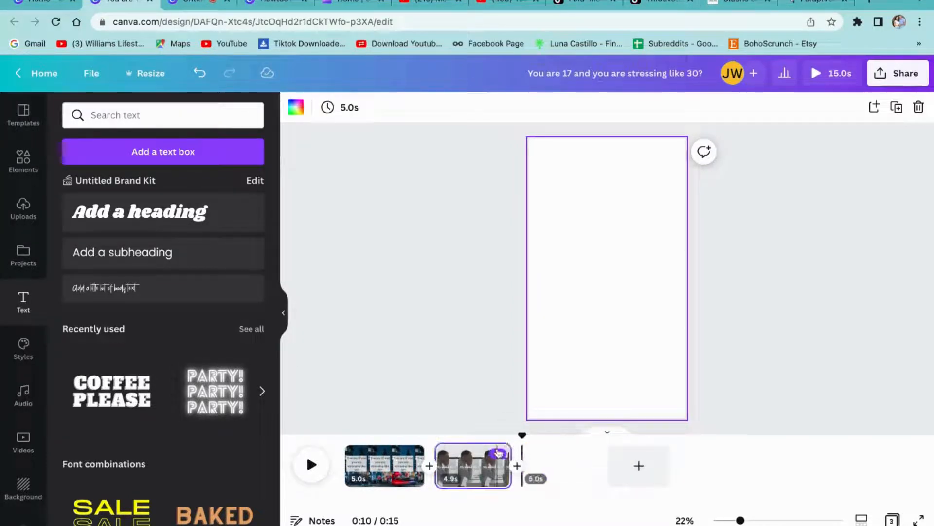
drag(512, 453, 516, 454)
click(559, 469)
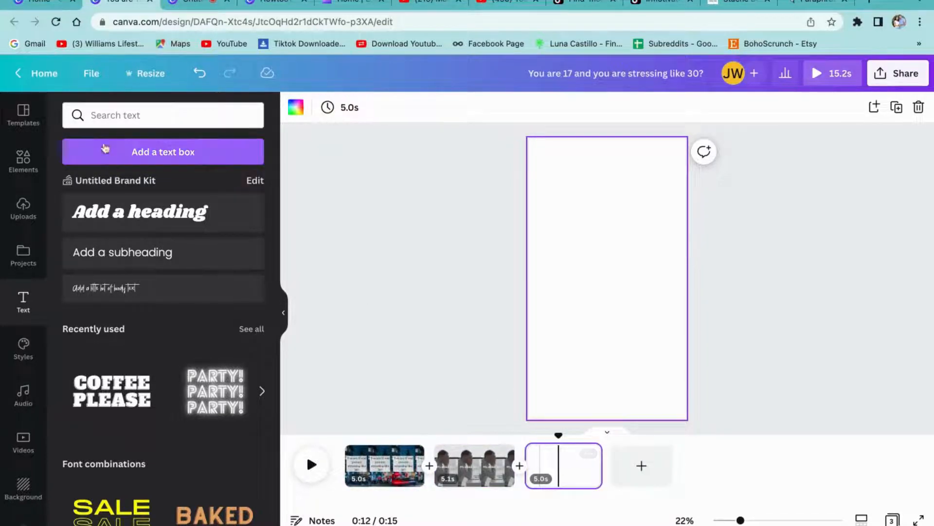
- Search the video elements for "family"
click(23, 166)
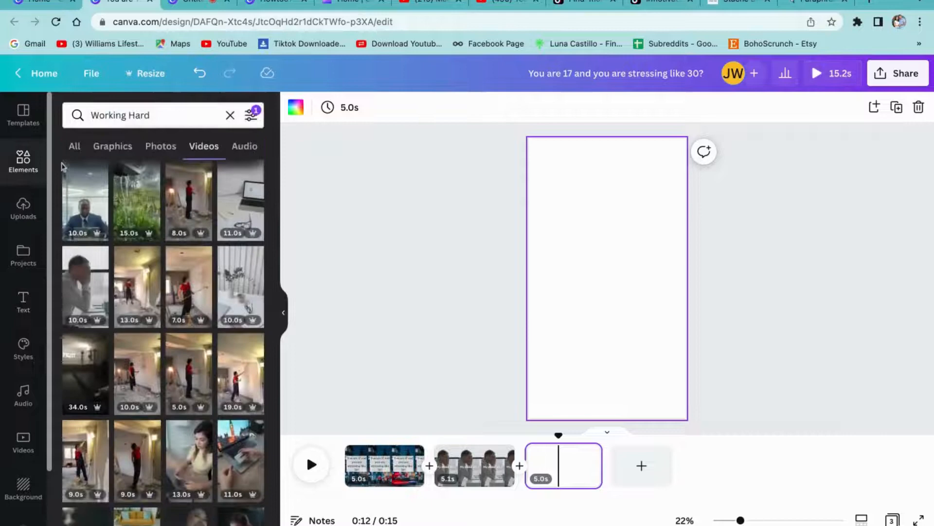
click(167, 115)
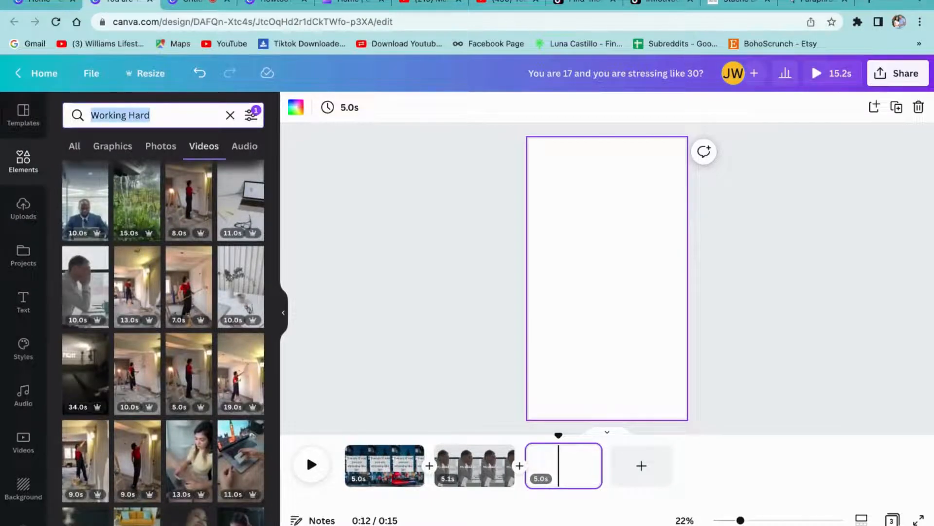
text(family)
key(Return)
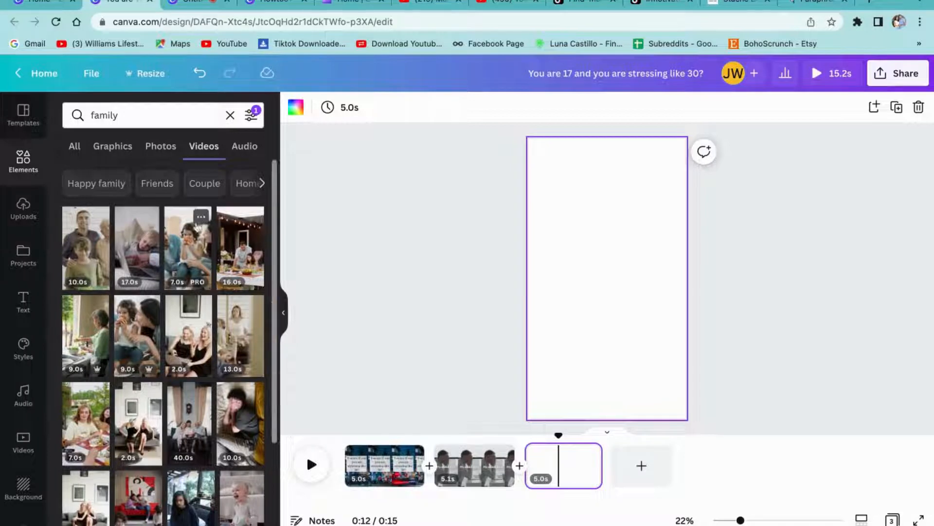
- Add the 10-second video of the family on a sailboat to the third page and enlarge it to cover the page
scroll(162, 433, down, 4)
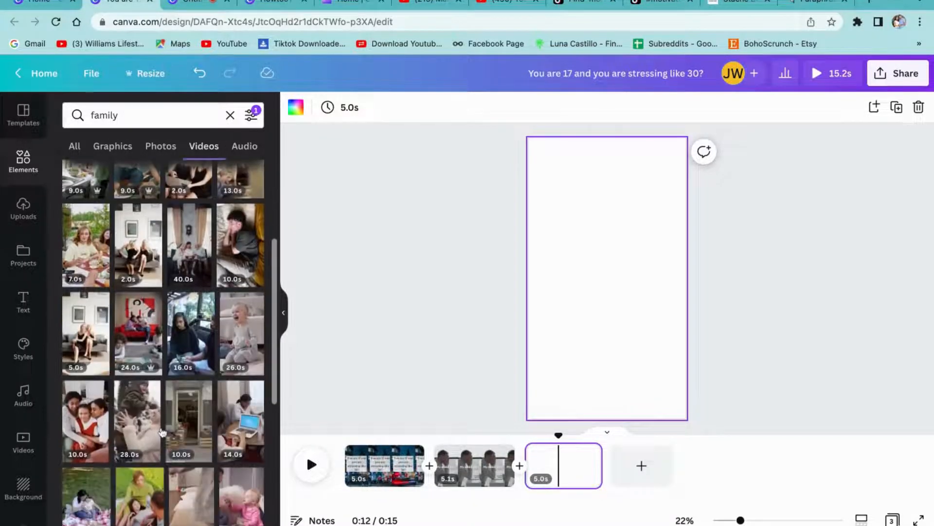
scroll(162, 433, down, 5)
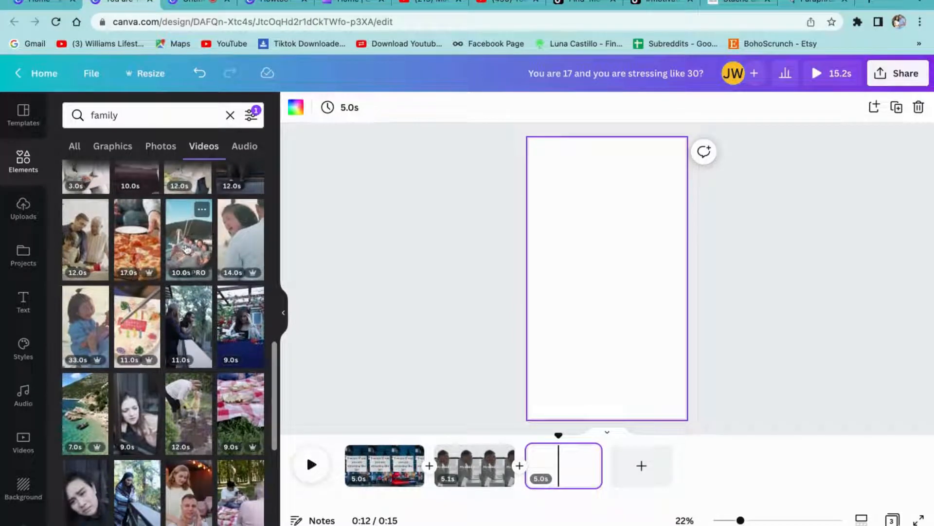
click(187, 249)
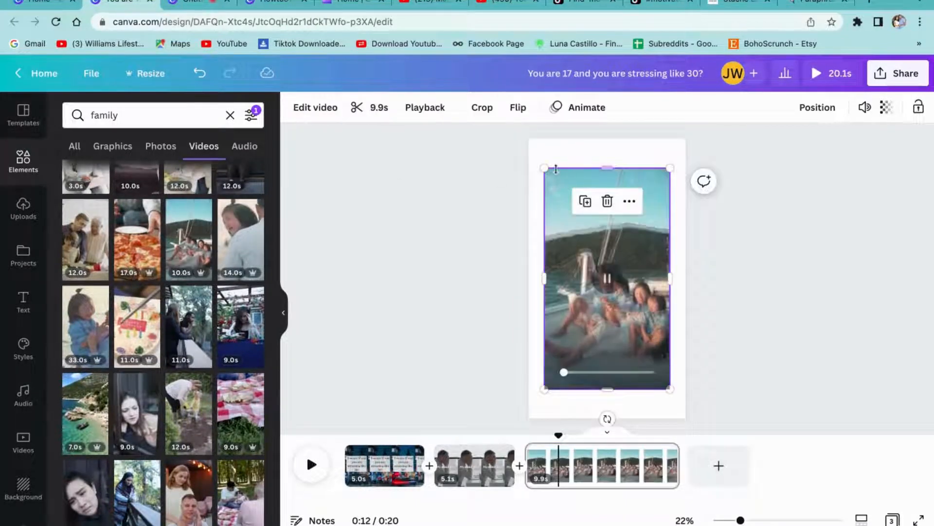
drag(545, 168, 537, 155)
drag(547, 169, 544, 165)
drag(670, 388, 690, 424)
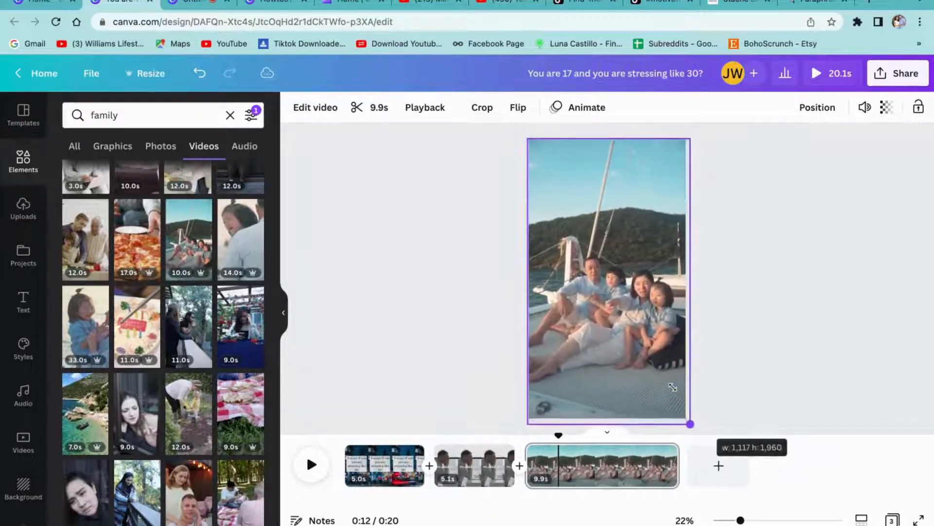
- Paste the copied heading onto the third page, placed above the family, and shorten the page to 5.0 seconds
click(581, 226)
right_click(568, 229)
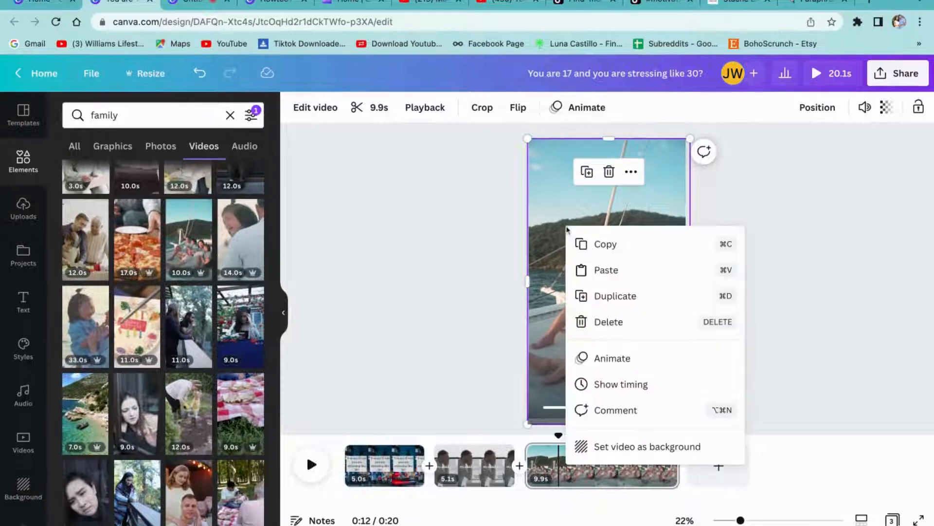
click(606, 270)
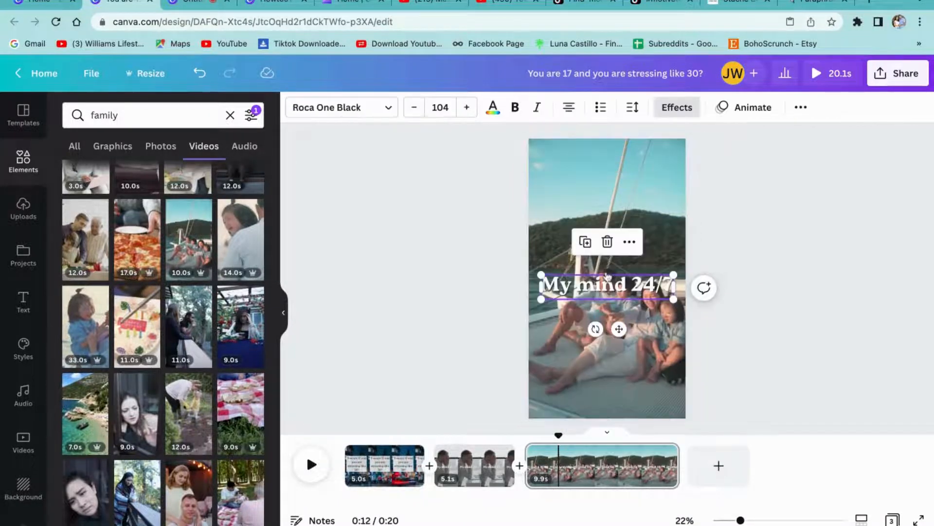
click(722, 259)
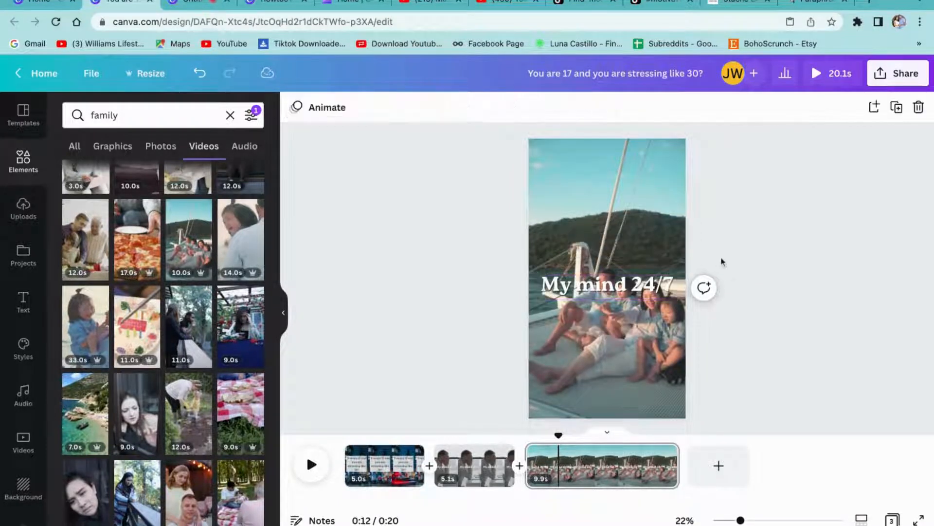
mouse_move(620, 287)
mouse_down()
mouse_move(621, 225)
mouse_move(623, 290)
mouse_up()
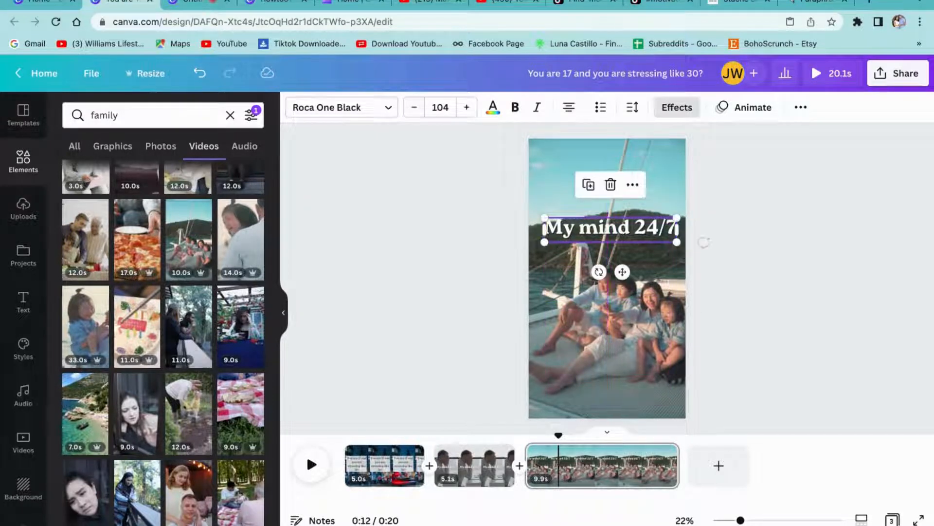
drag(679, 470, 604, 469)
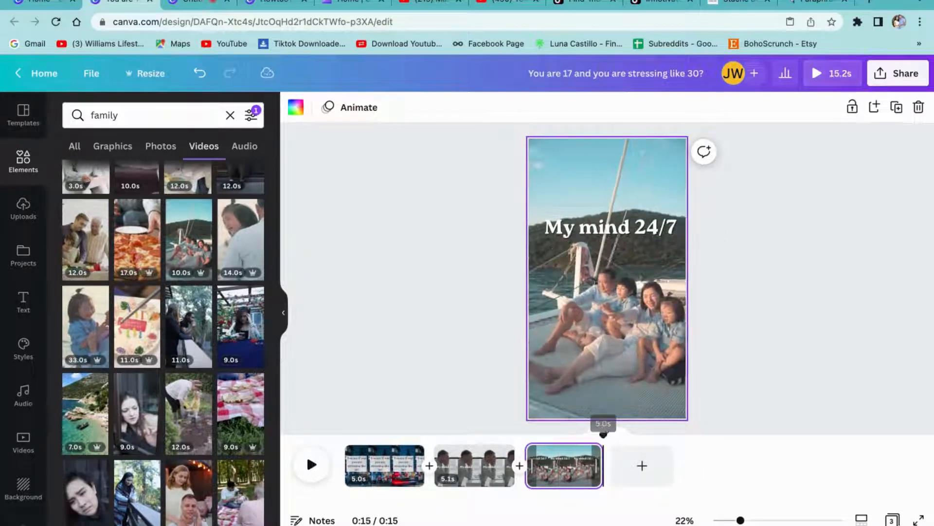
- Add a blank fourth page and search the video elements for "money"
click(642, 465)
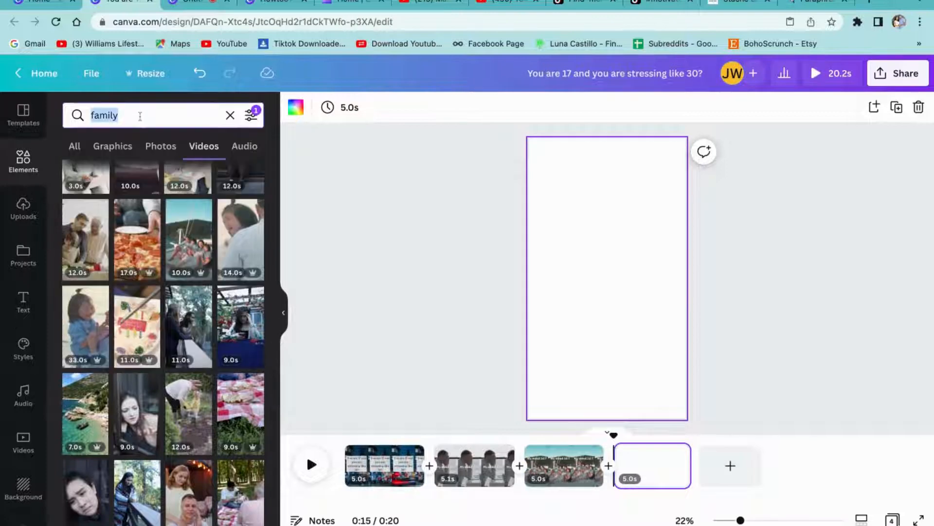
text(money)
key(Return)
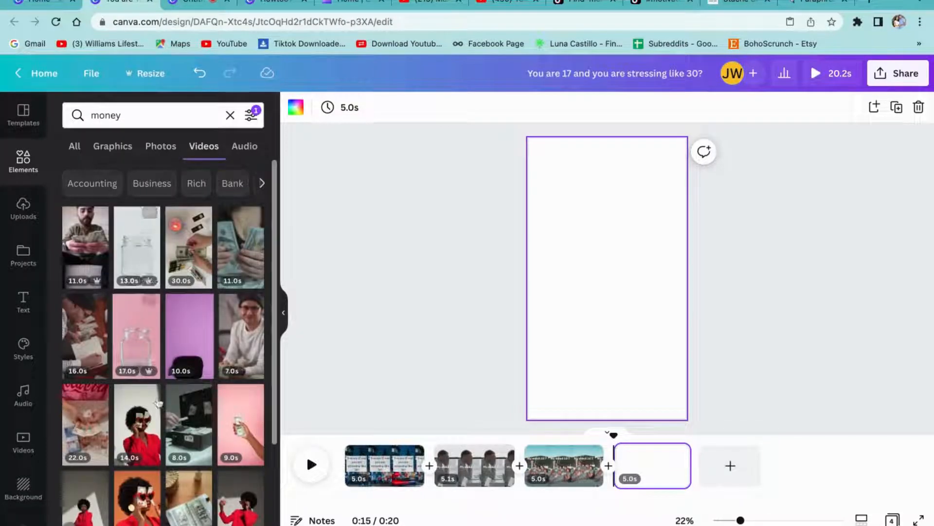
- Cover the fourth page with the 11-second video of hands counting dollar bills and shorten the page to 5.0 seconds
click(241, 246)
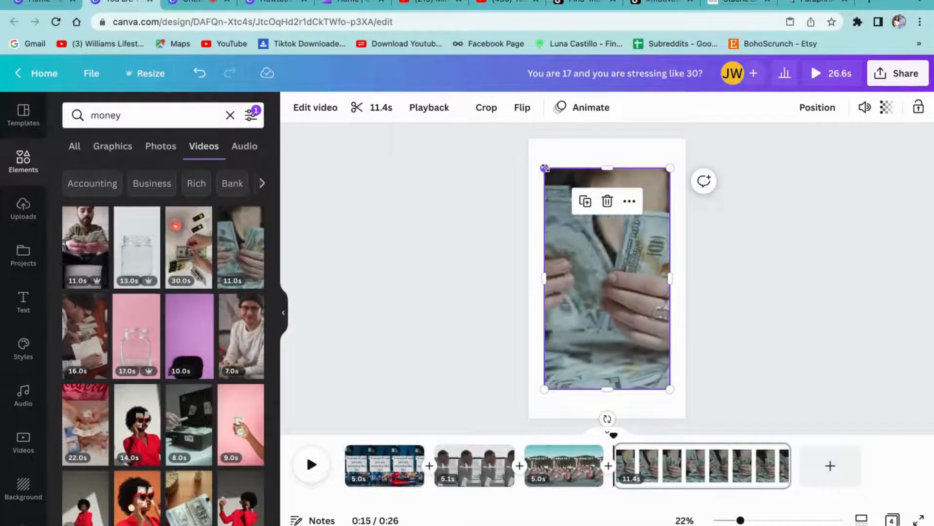
drag(544, 168, 528, 136)
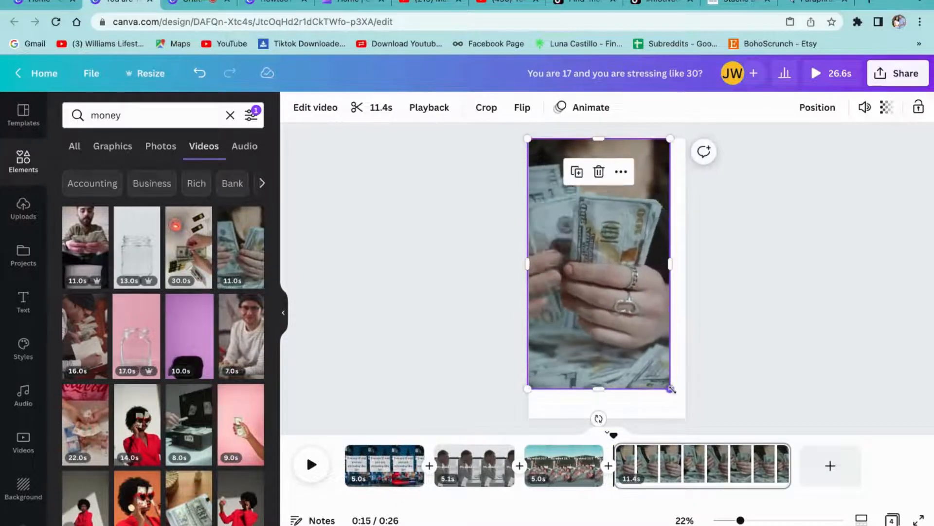
drag(670, 389, 687, 418)
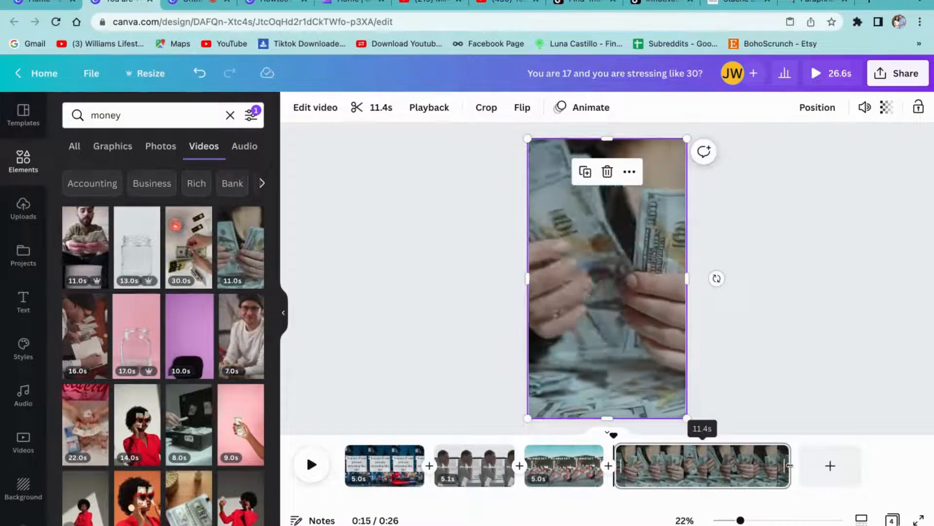
drag(786, 465, 687, 465)
- Paste the copied "My mind 24/7" heading onto the fourth page and place it above the middle, over the hands counting money
click(603, 281)
right_click(603, 282)
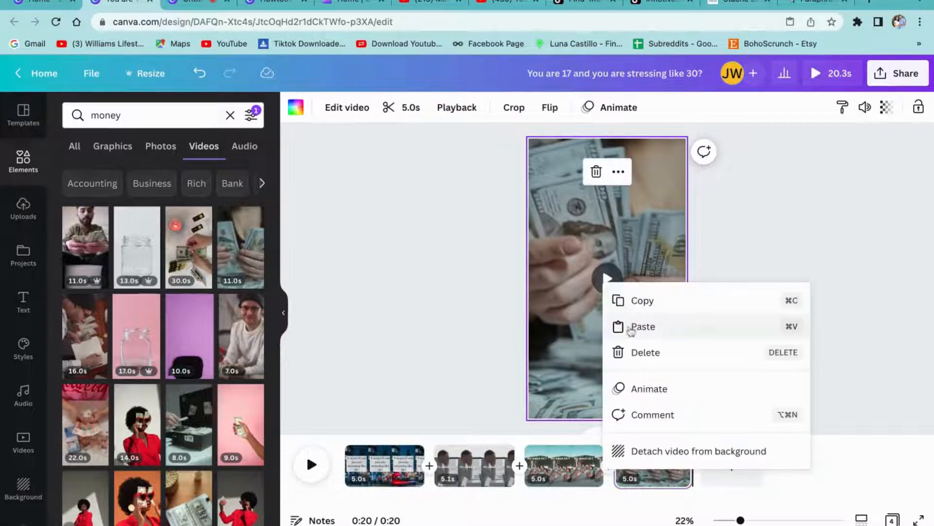
click(632, 330)
drag(627, 298, 630, 288)
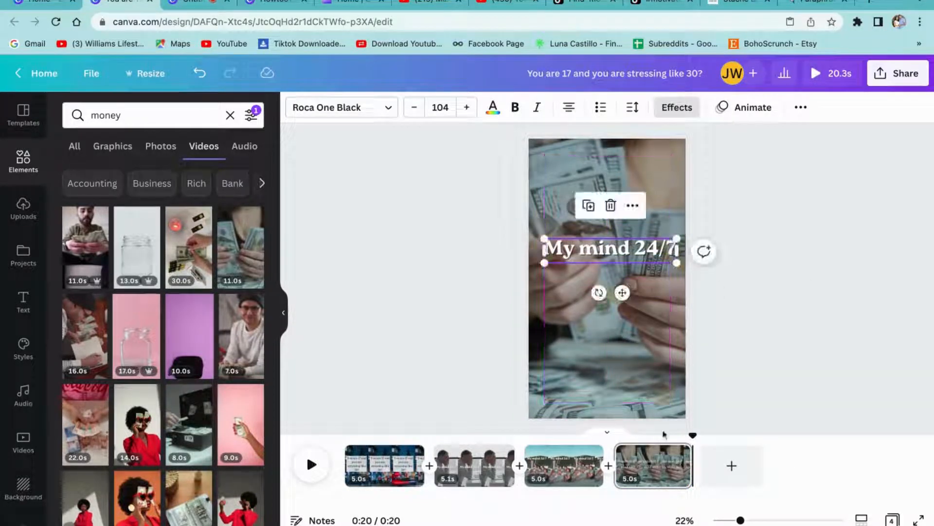
- Add a blank fifth page and search the video elements for "cars"
click(732, 482)
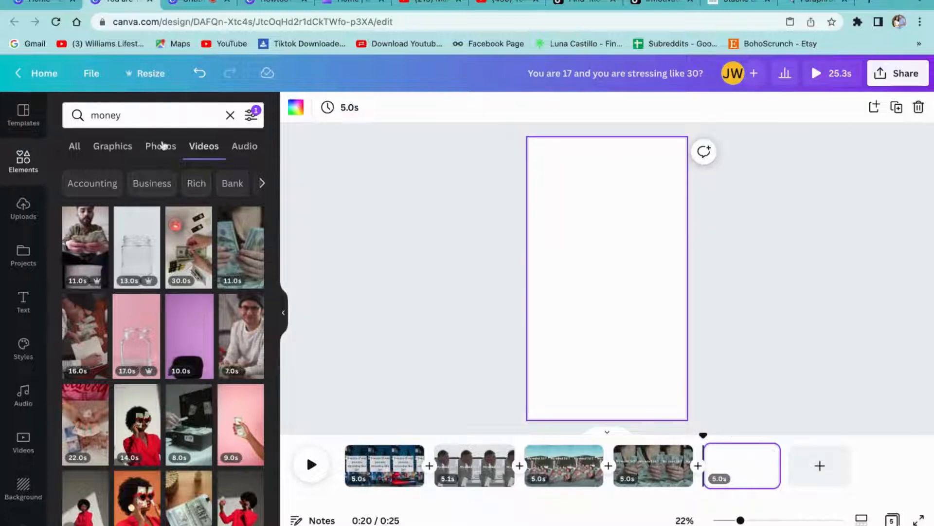
click(159, 117)
double_click(161, 117)
text(cars)
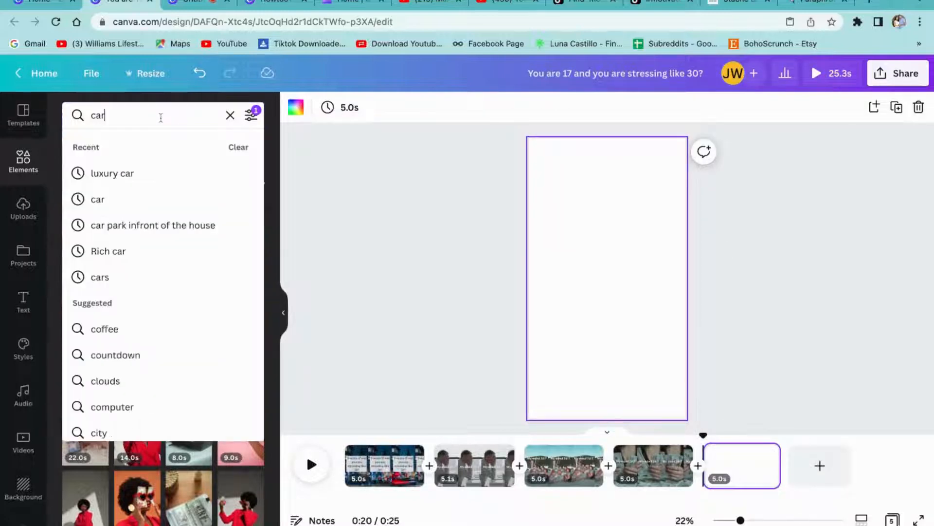
key(Return)
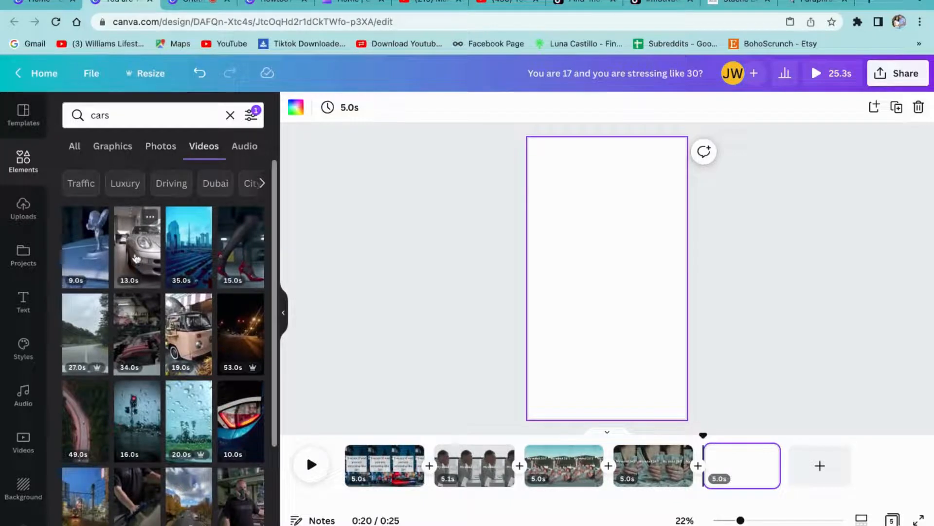
- Add the 13-second video of the silver sports car to the fifth page, mute it and enlarge it to cover the page
click(136, 258)
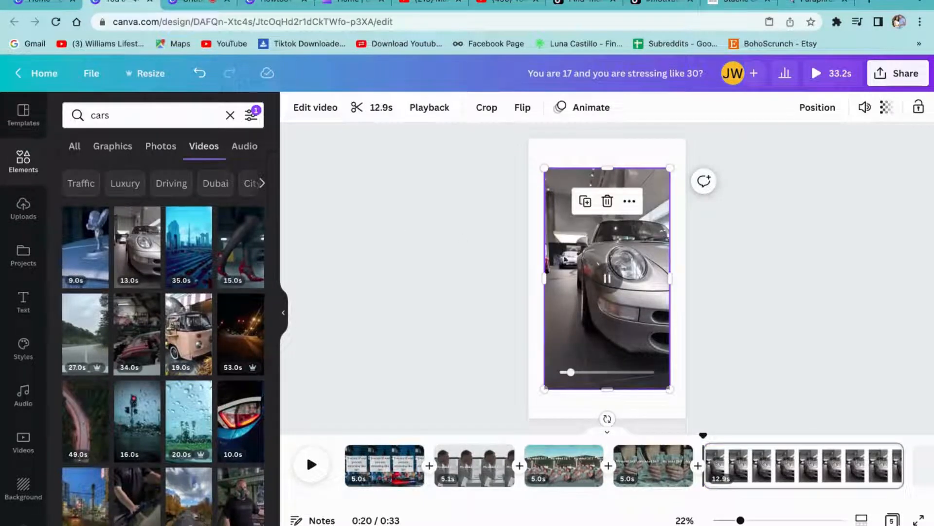
click(865, 107)
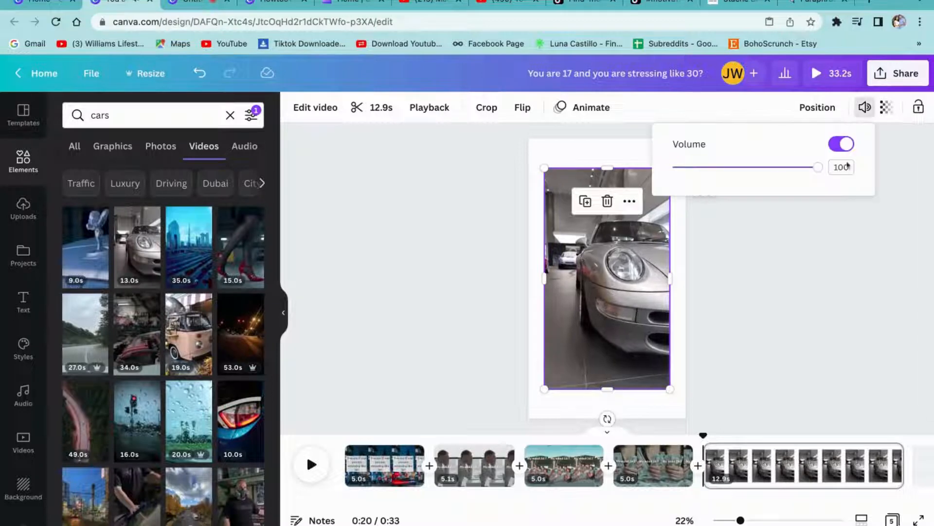
click(846, 143)
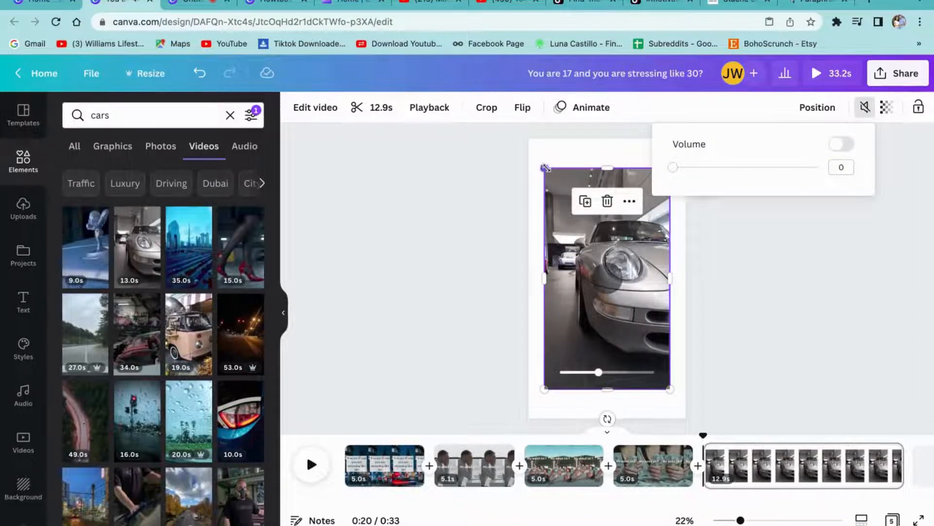
drag(546, 168, 527, 138)
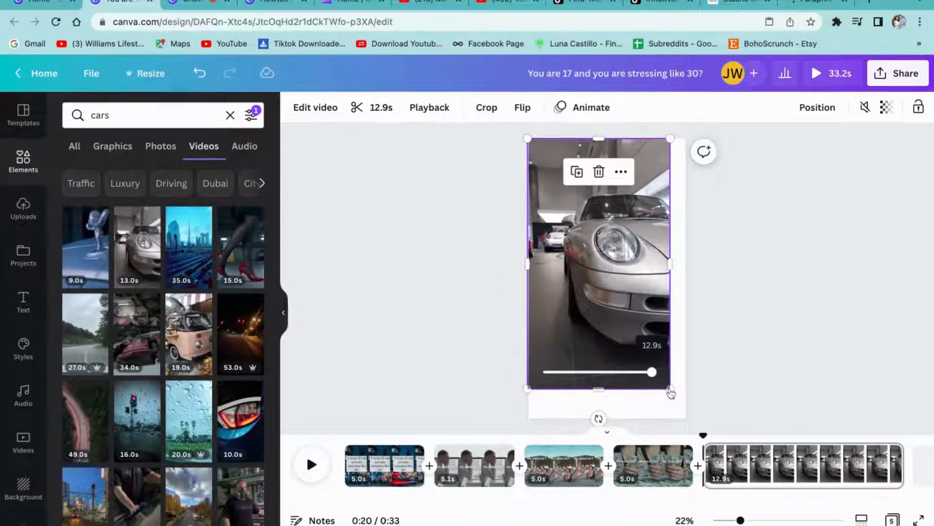
drag(671, 388, 689, 421)
- Paste the copied heading onto the fifth page, centred above the headlight, and shorten the page to 5.0 seconds
right_click(572, 248)
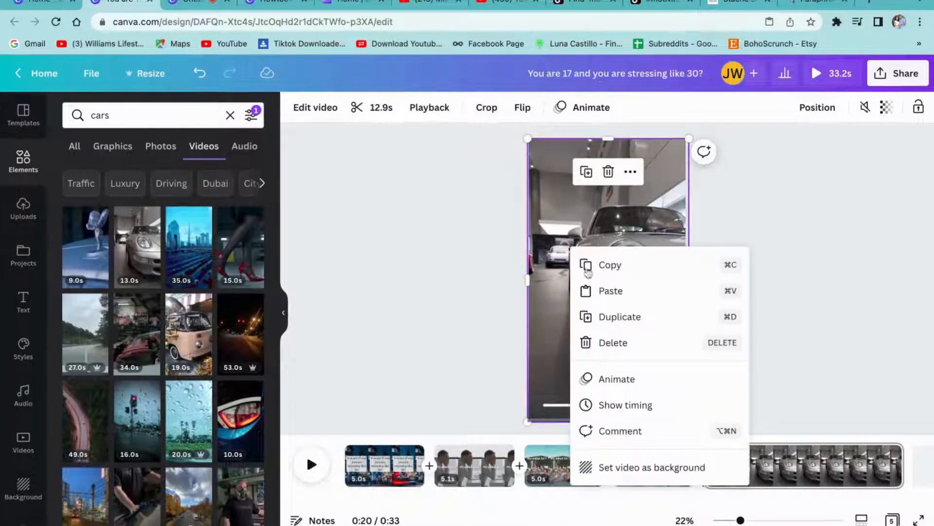
click(606, 292)
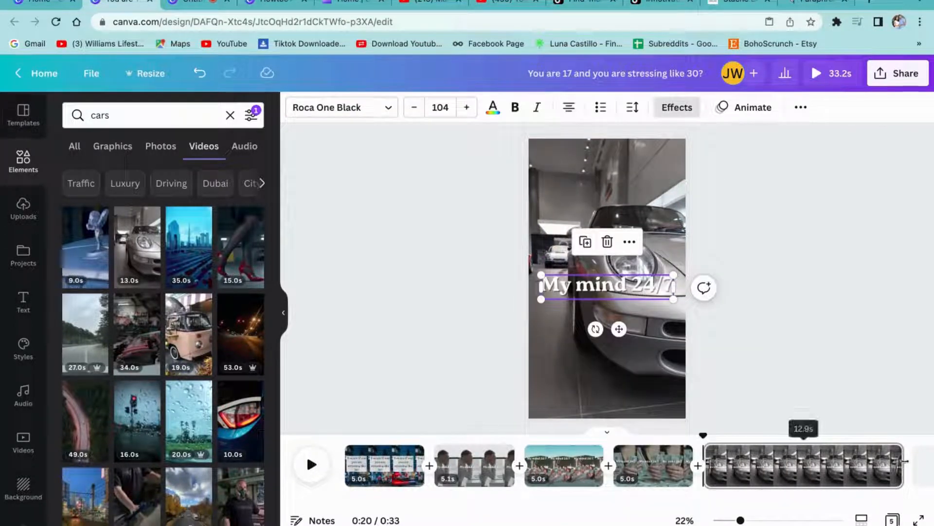
drag(904, 459, 734, 462)
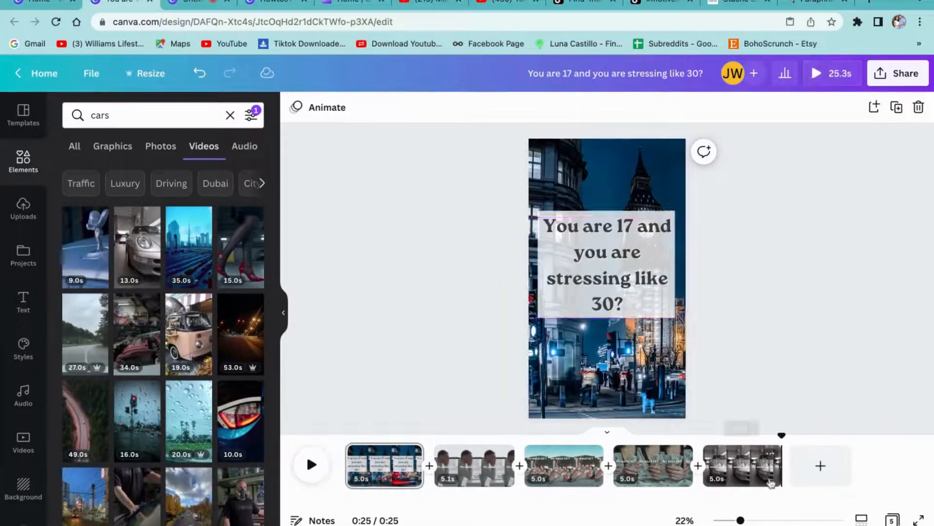
click(767, 481)
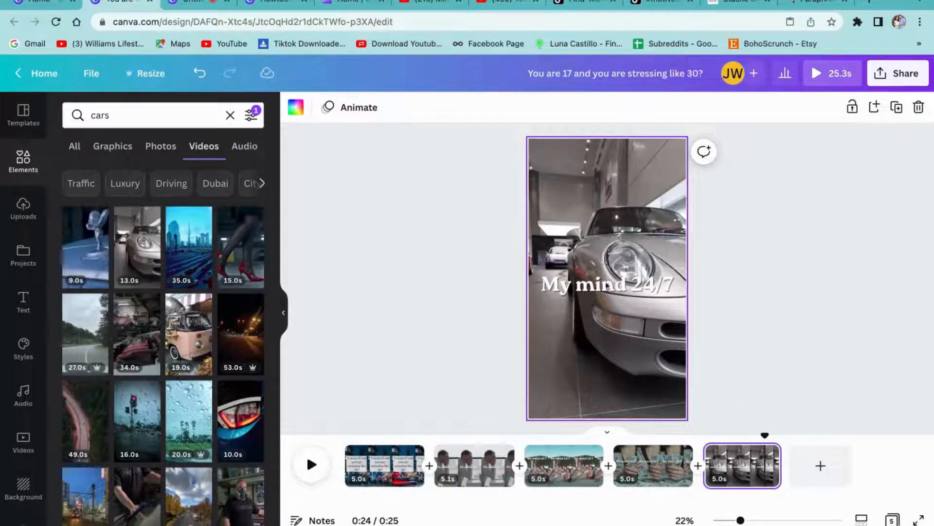
click(611, 288)
drag(597, 289, 597, 250)
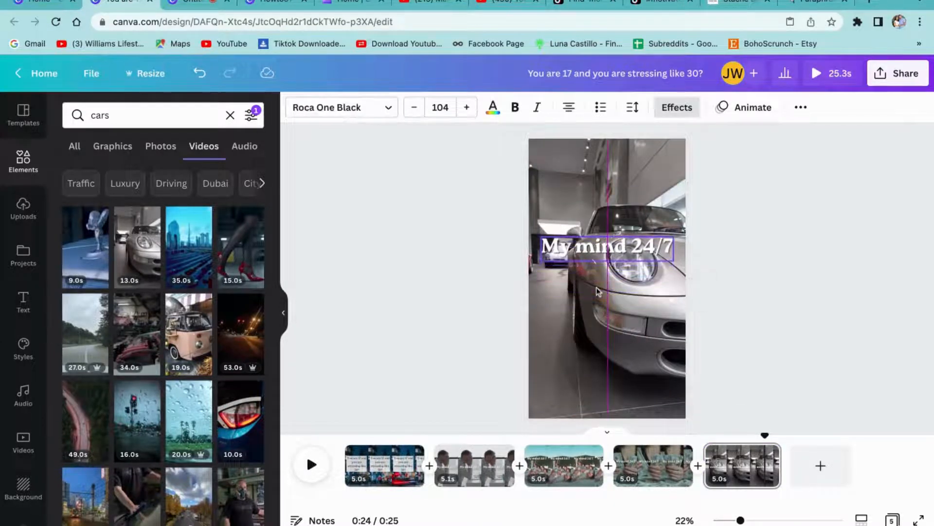
click(776, 307)
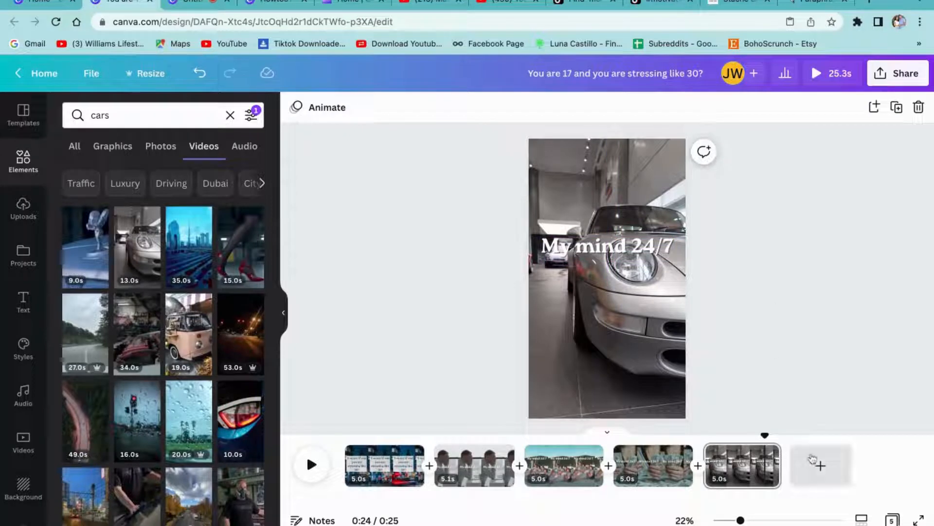
- Add a blank sixth page and search the video elements for "travel"
click(820, 466)
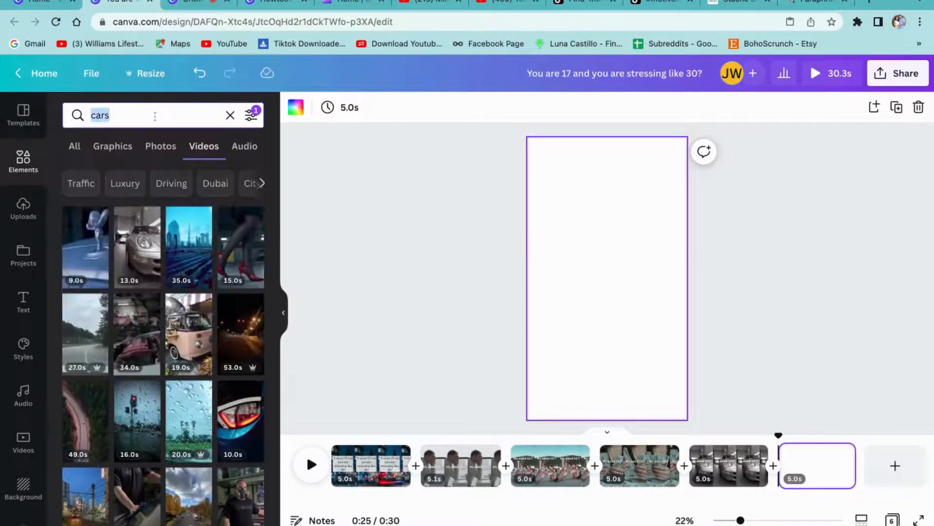
text(travel)
key(Return)
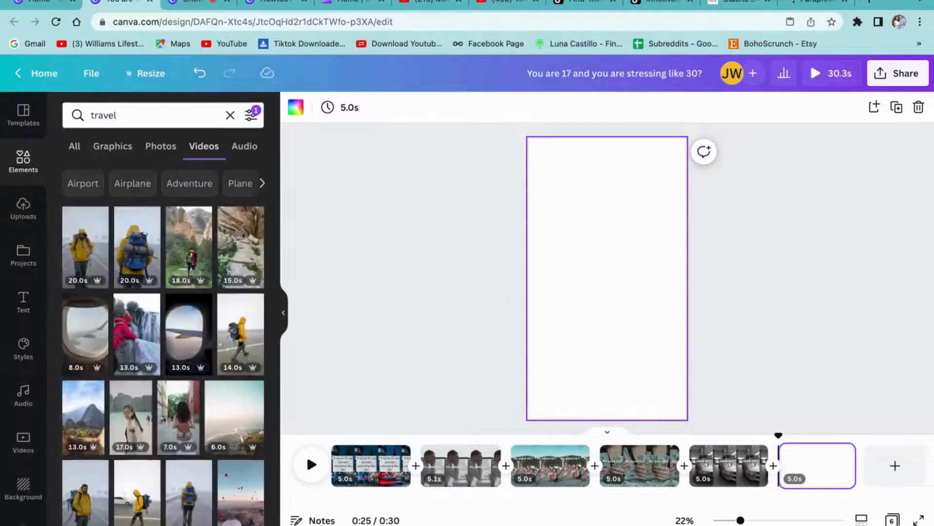
- Add the 11-second video of the couple sitting in a train to the sixth page and enlarge it to cover the page
scroll(194, 447, down, 5)
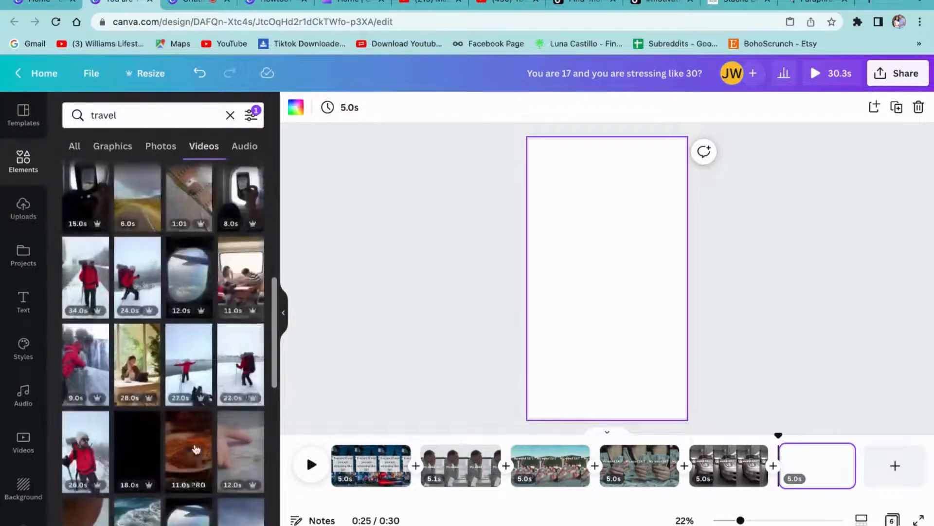
click(241, 275)
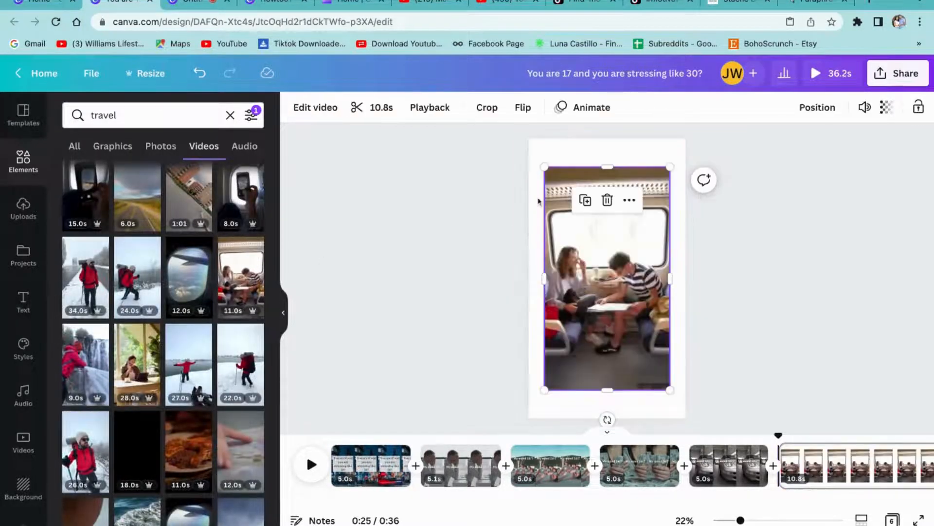
mouse_move(545, 167)
mouse_down()
mouse_move(529, 139)
mouse_move(546, 169)
mouse_up()
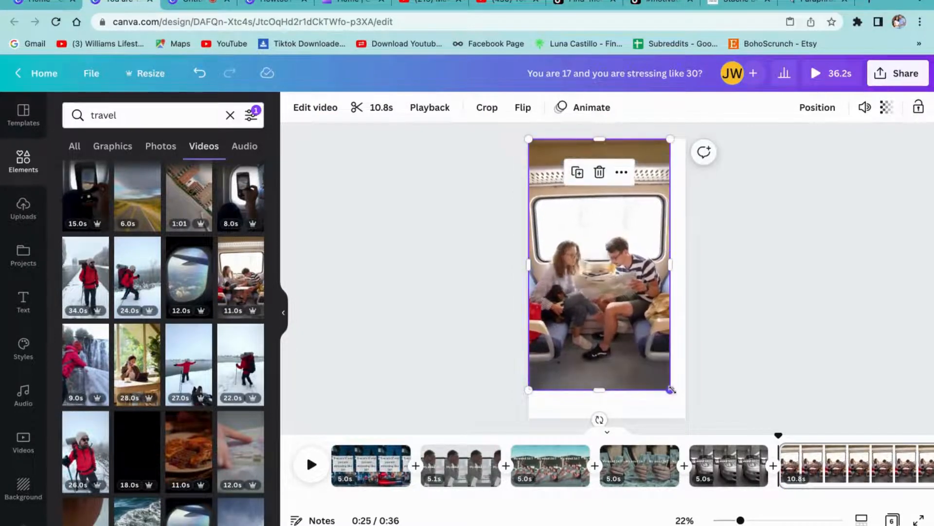
drag(671, 389, 686, 418)
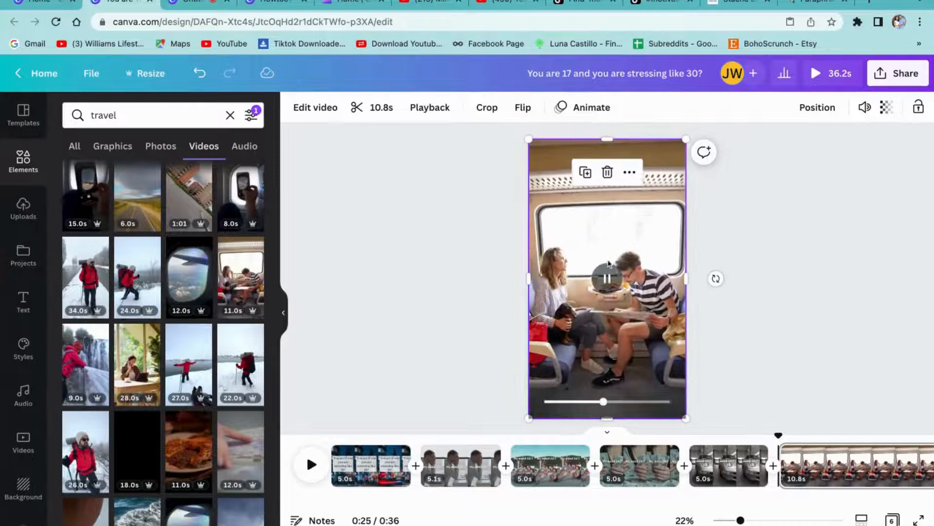
- Paste the copied heading onto the sixth page, place it over the train window and colour it black
right_click(594, 237)
click(621, 275)
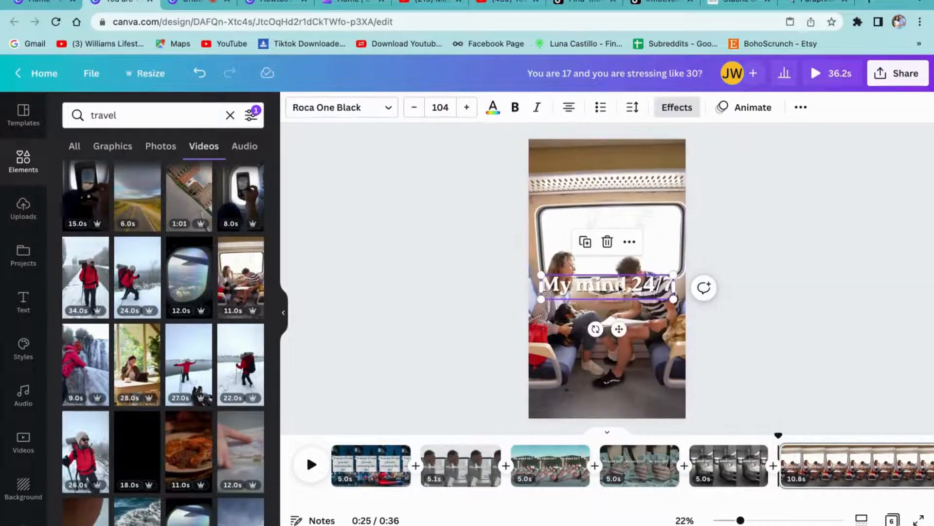
drag(622, 287, 622, 222)
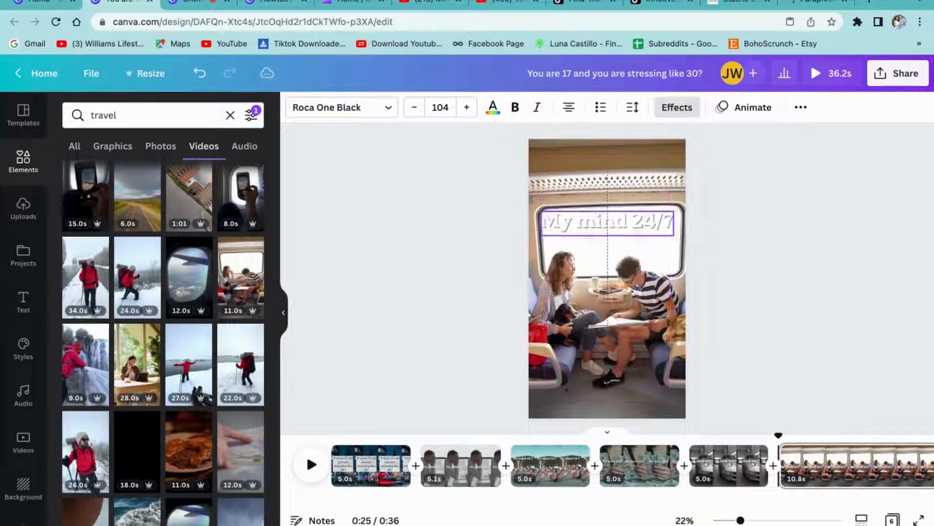
click(493, 107)
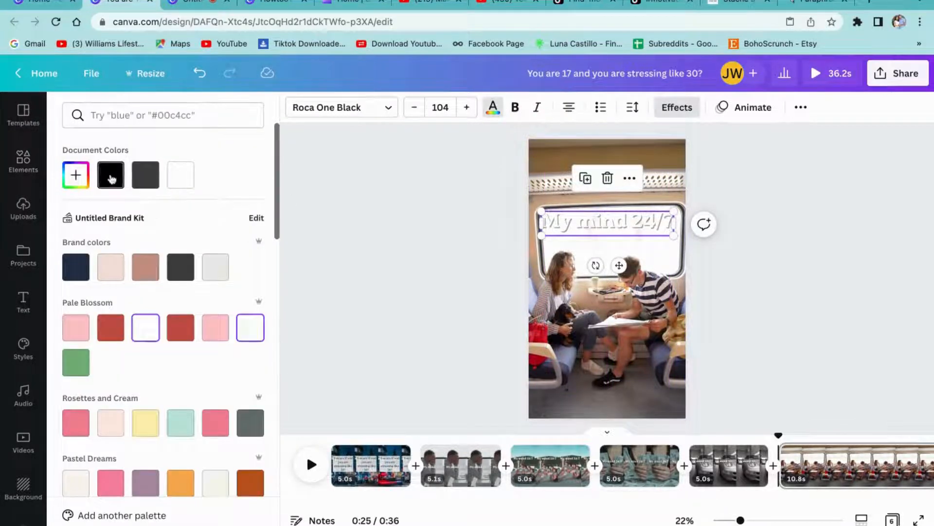
click(112, 179)
click(806, 308)
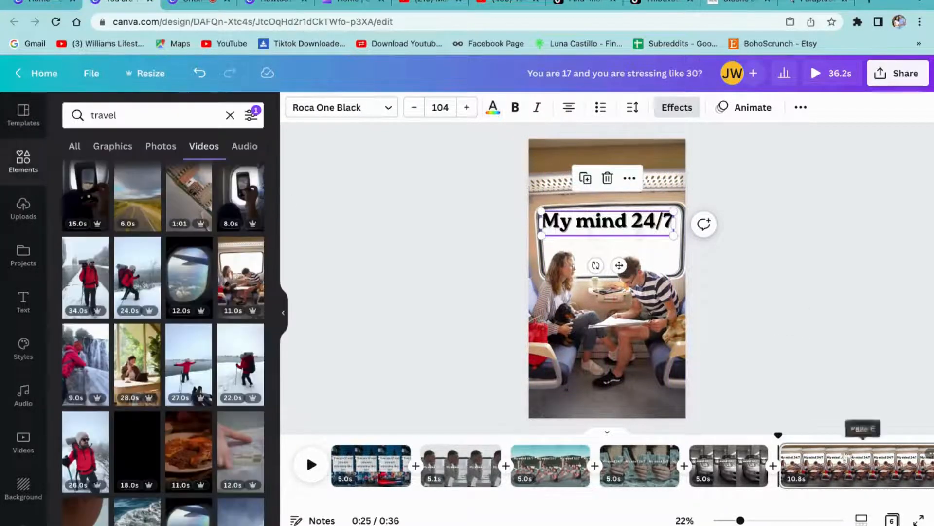
- Shorten the sixth page to 5.0 seconds
scroll(850, 460, right, 2)
drag(854, 464, 765, 464)
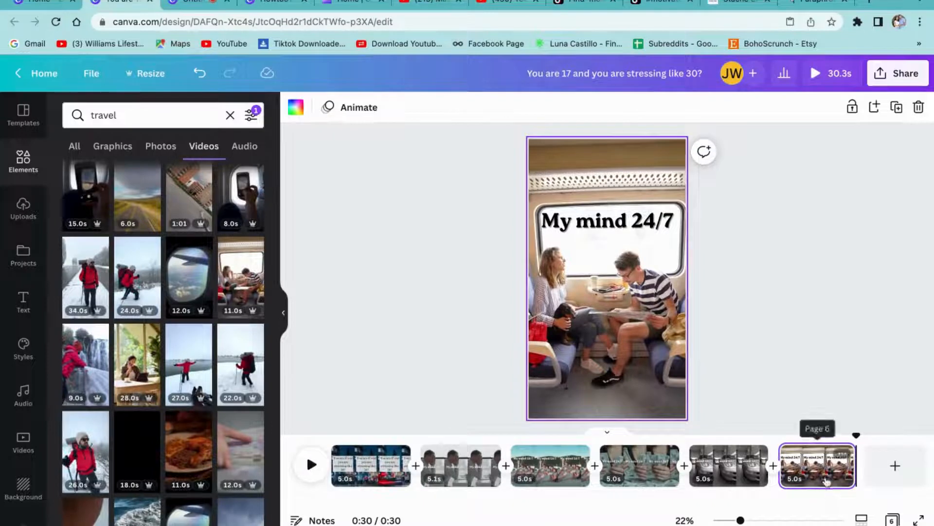
click(844, 304)
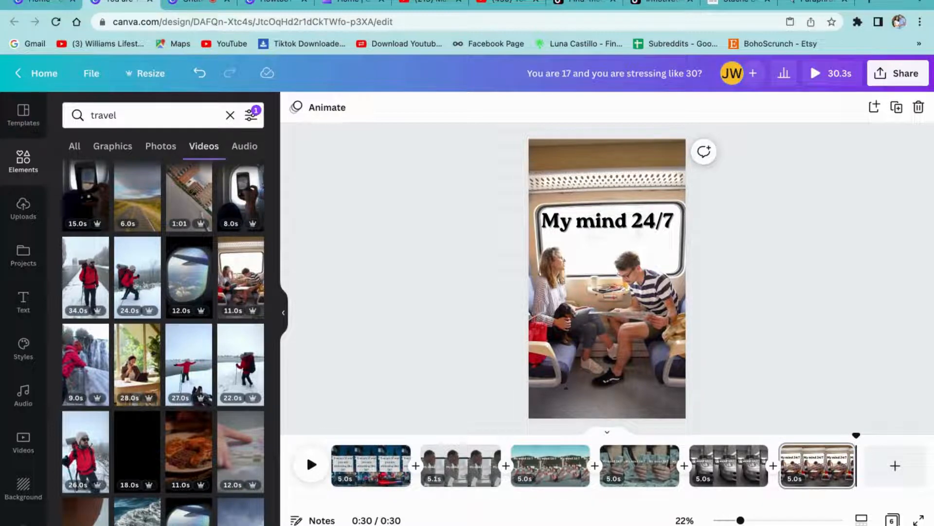
- Play the video from the first page to check the opening pages, and pause on the sailboat page
click(328, 444)
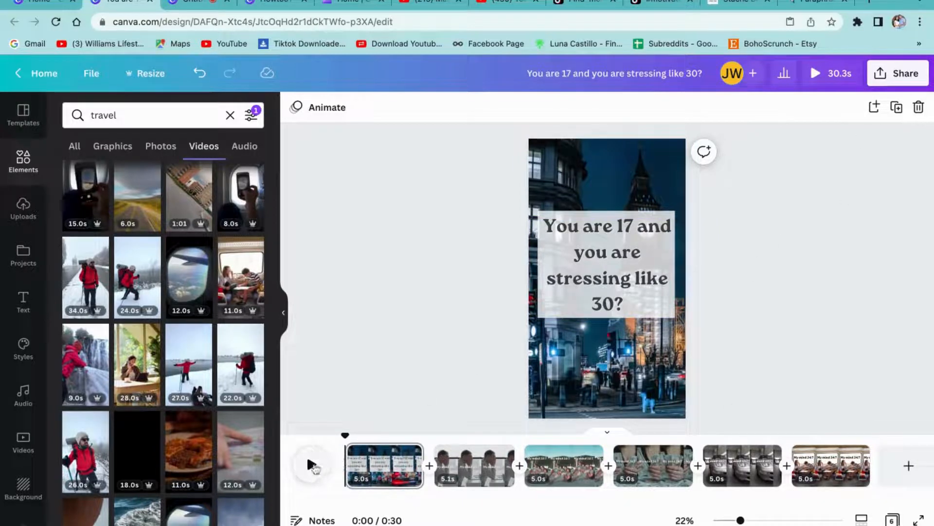
click(311, 465)
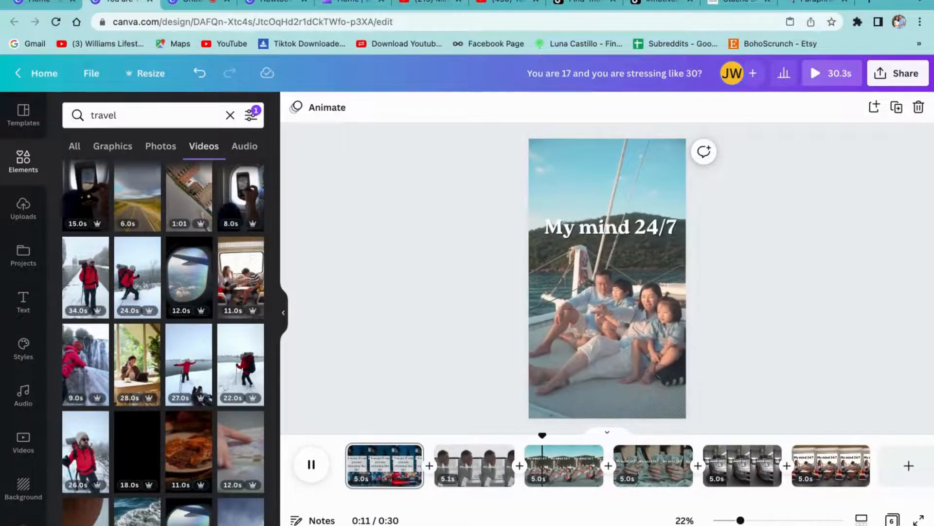
click(310, 472)
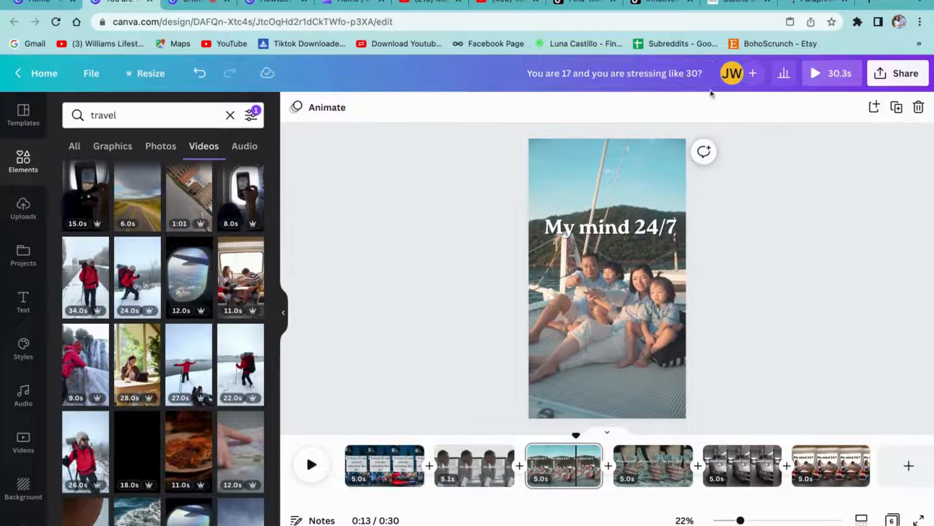
- Download all six pages of the design as an MP4 video
click(915, 80)
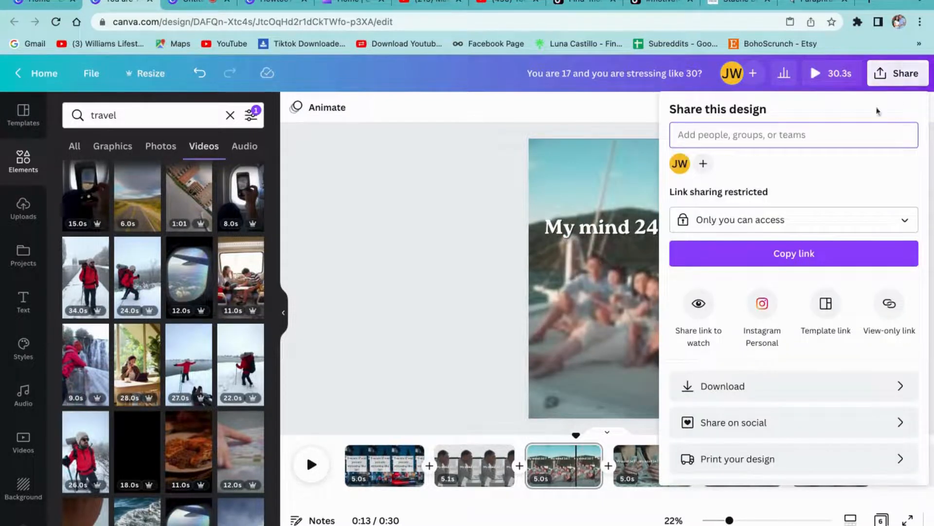
click(744, 387)
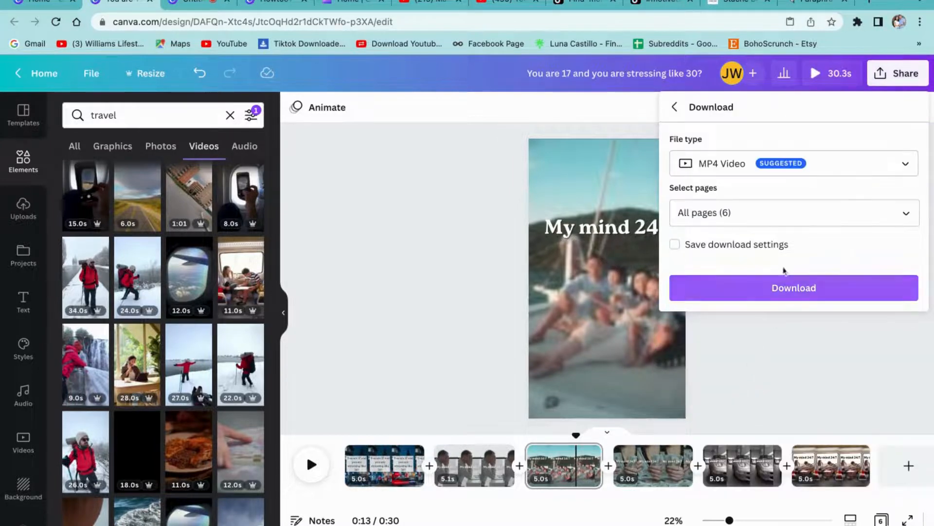
click(793, 287)
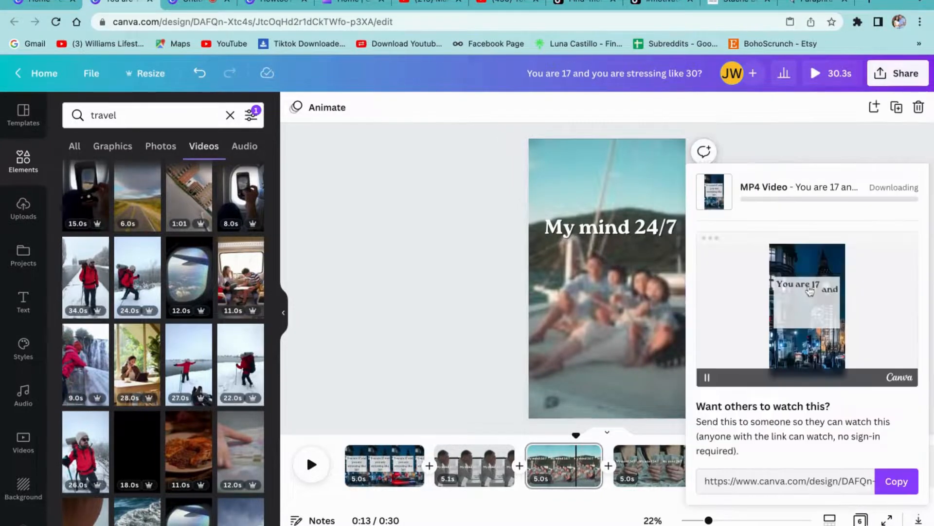